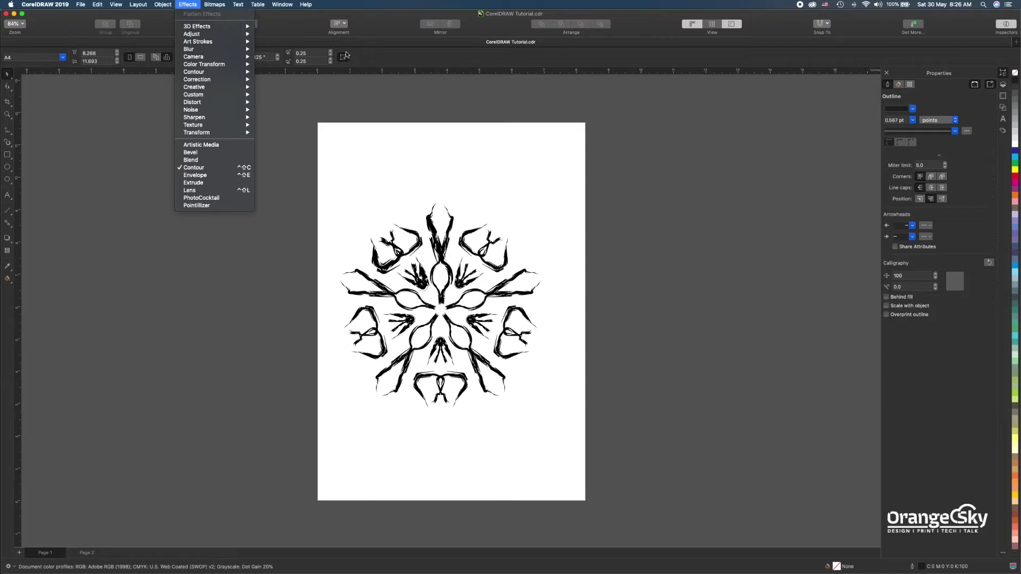
Move the black ornament group to about X 4.062, Y 6.264 inches on the page and flatten its effects.
click(486, 260)
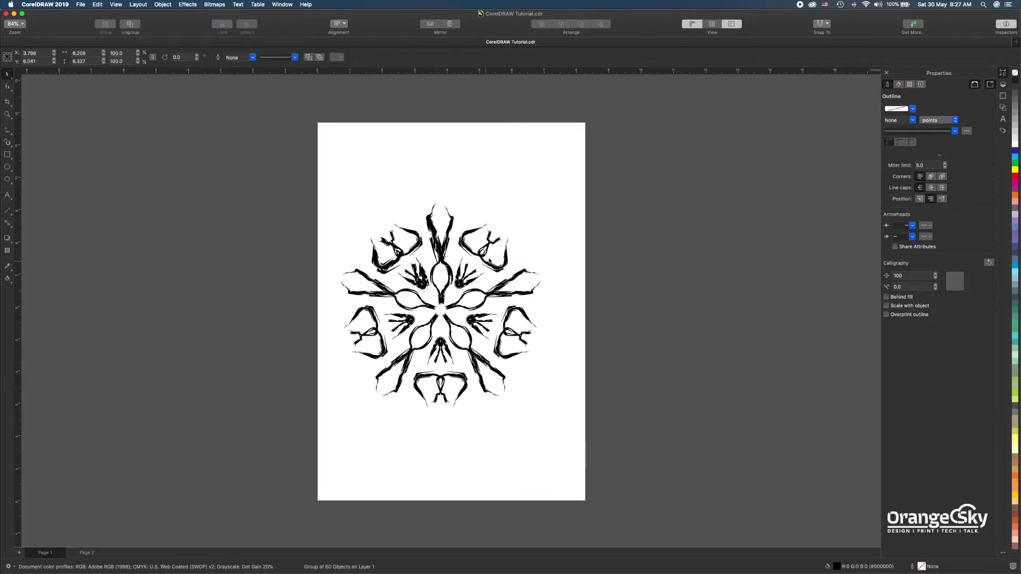
drag(487, 260, 495, 251)
click(188, 4)
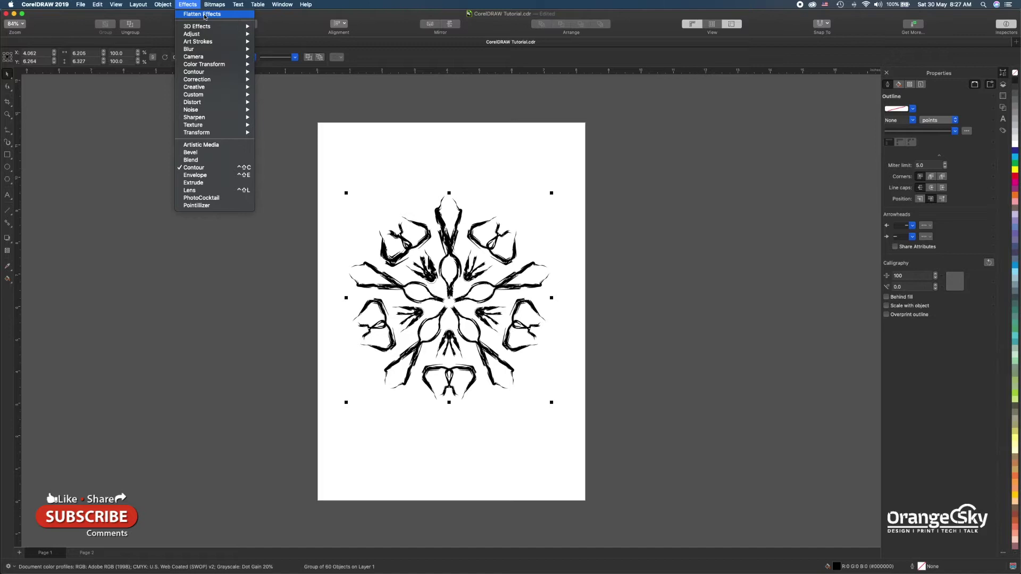
click(205, 15)
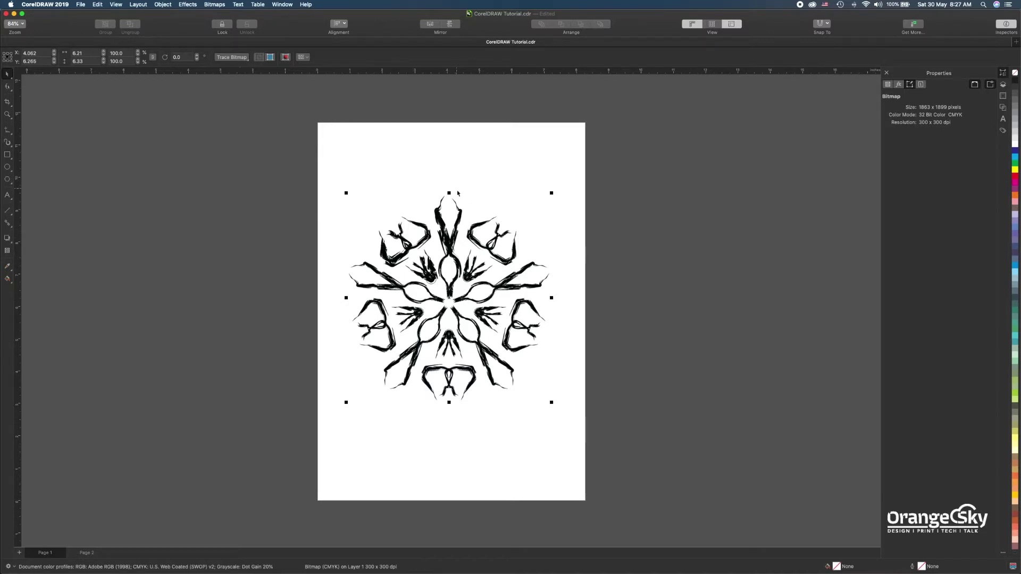
Try several default Artistic Media strokes on the ornament, ending with the third preset in the list.
click(187, 4)
mouse_move(202, 28)
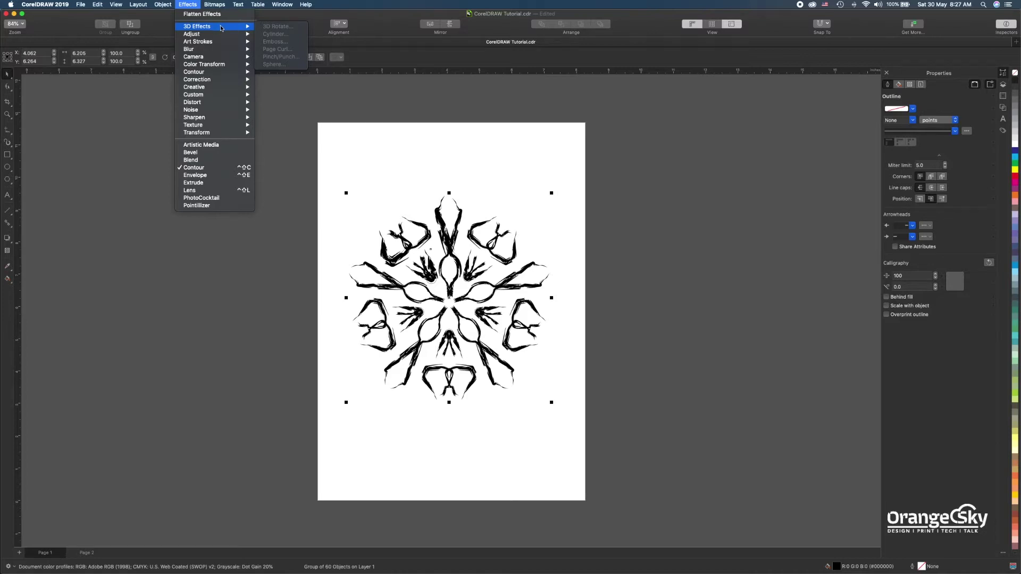
click(206, 145)
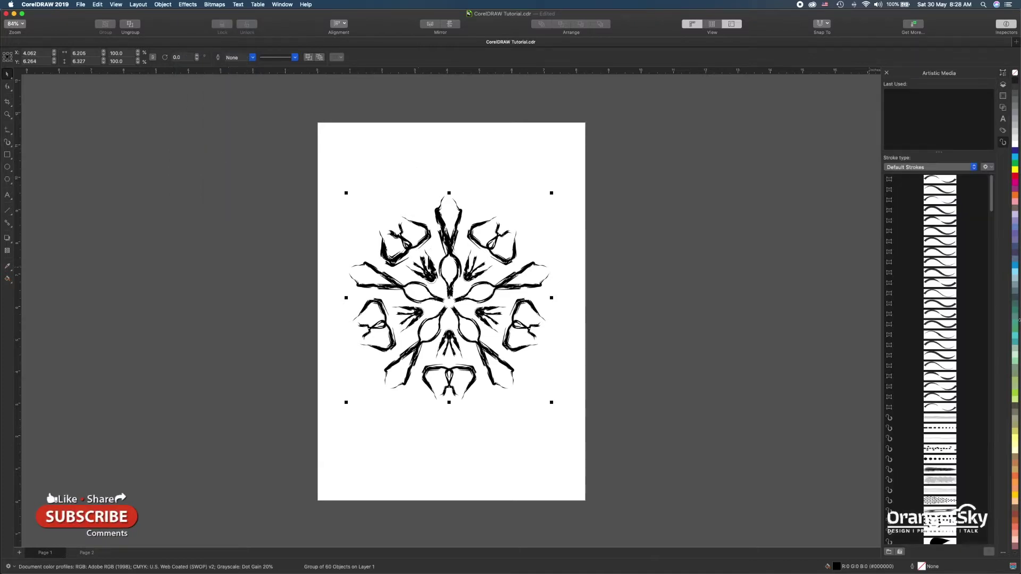
click(948, 234)
click(947, 251)
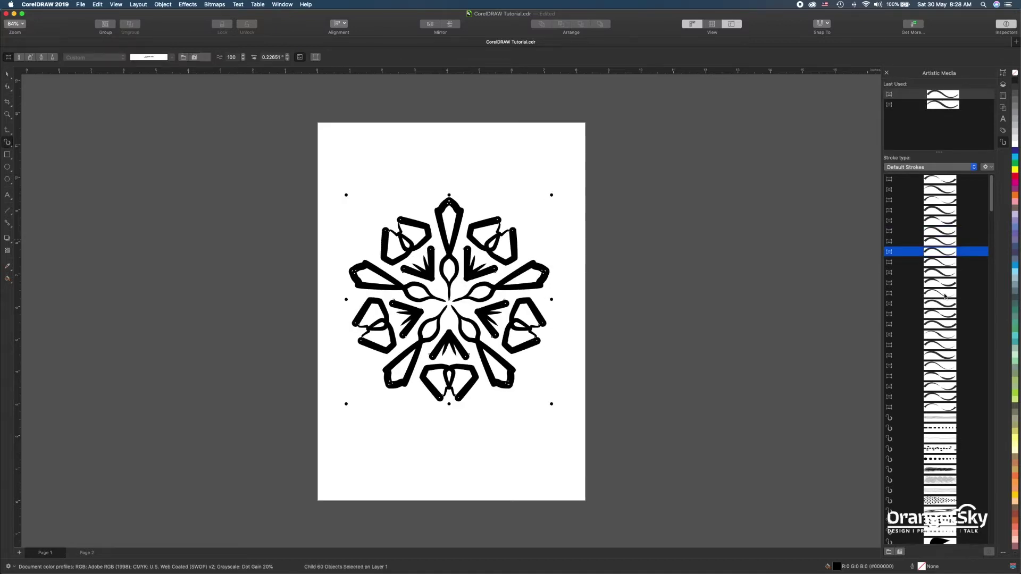
click(945, 293)
click(938, 200)
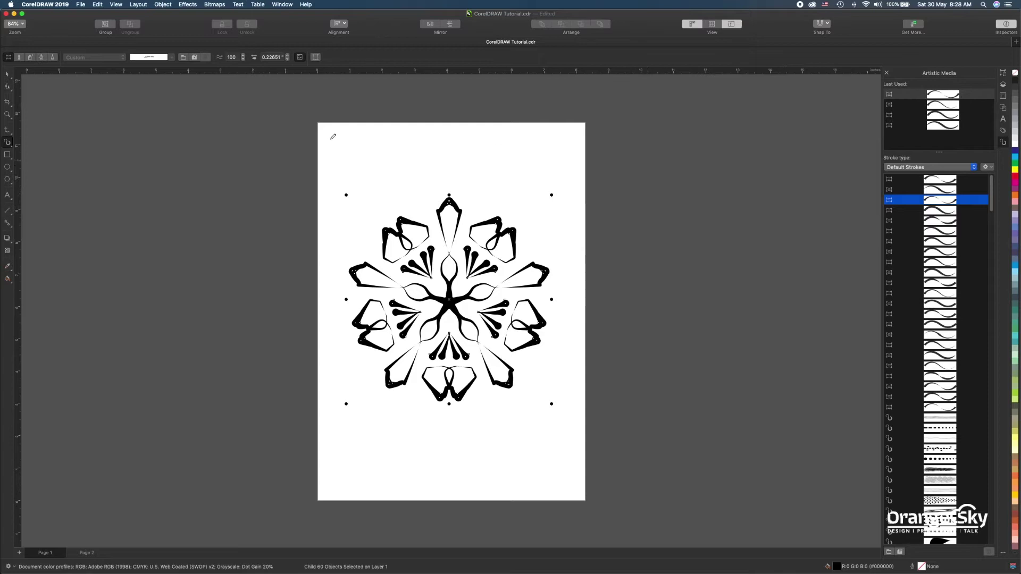
Draw a rectangle about 3.96 by 1.90 inches over the British Council logo on Page 2 and fill it yellow.
click(187, 4)
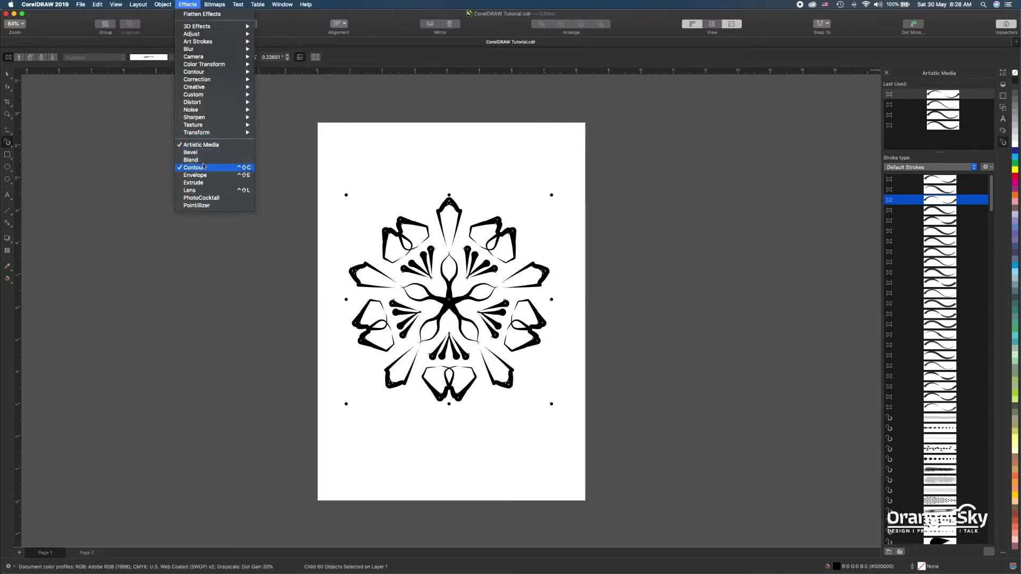
click(207, 193)
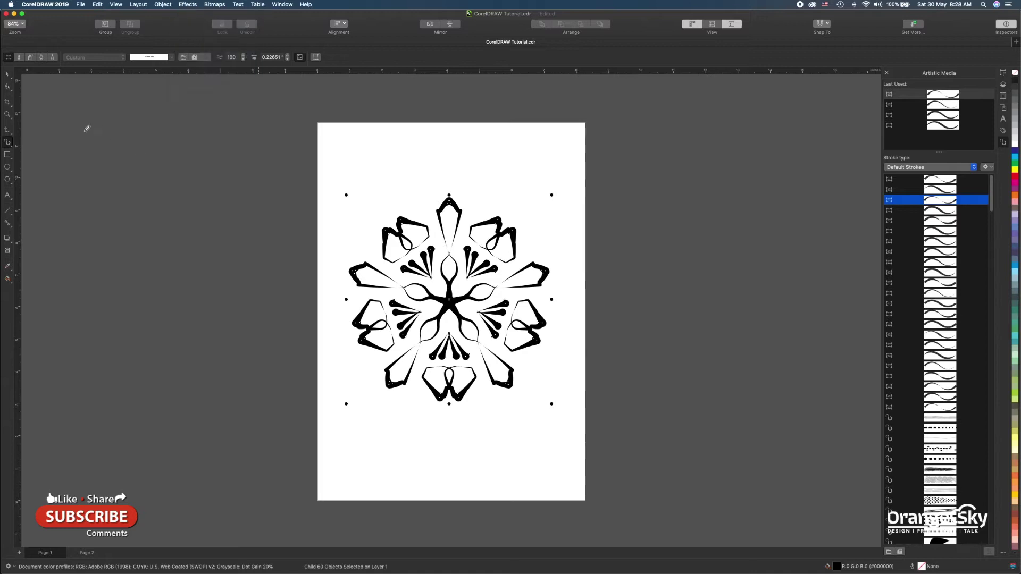
click(8, 74)
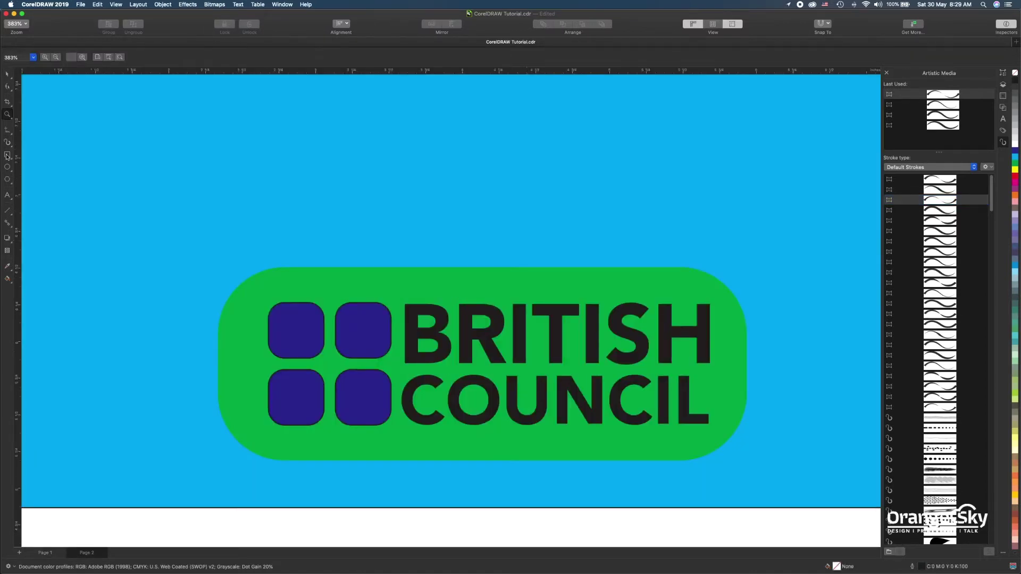
mouse_move(190, 183)
mouse_down()
mouse_move(415, 360)
mouse_move(771, 477)
mouse_up()
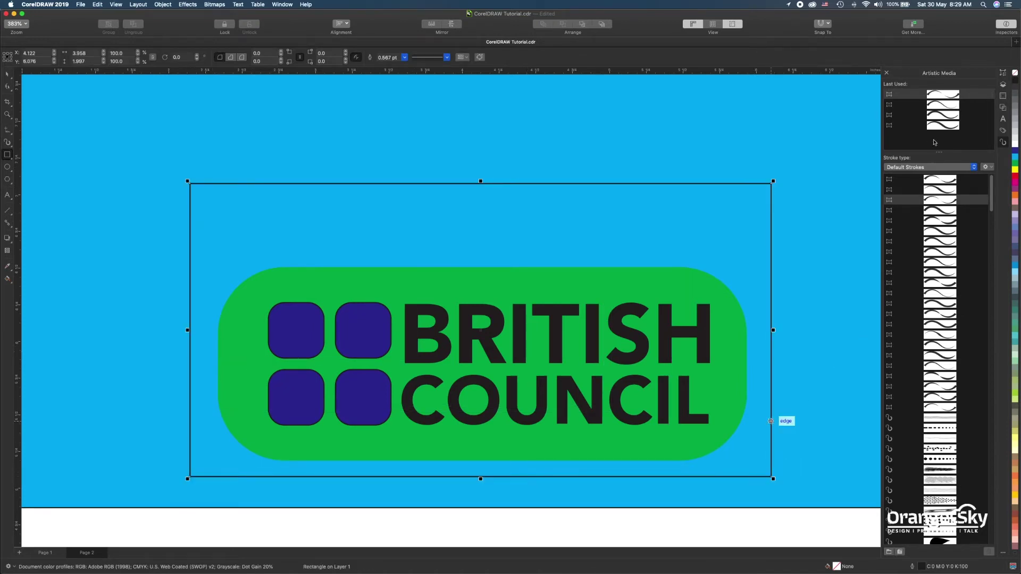
click(1014, 170)
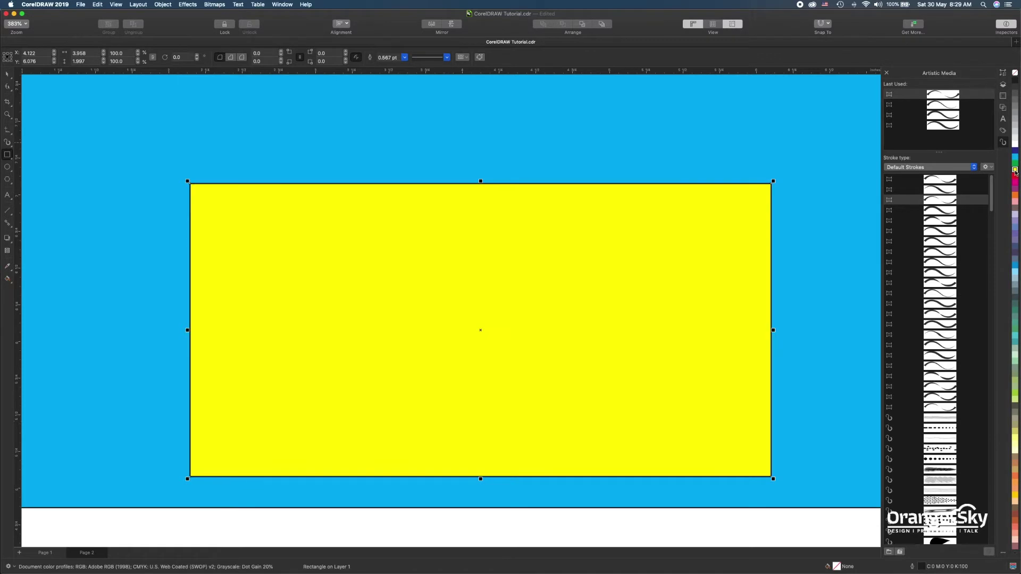
Apply a Brighten lens effect to the yellow rectangle covering the logo.
click(188, 4)
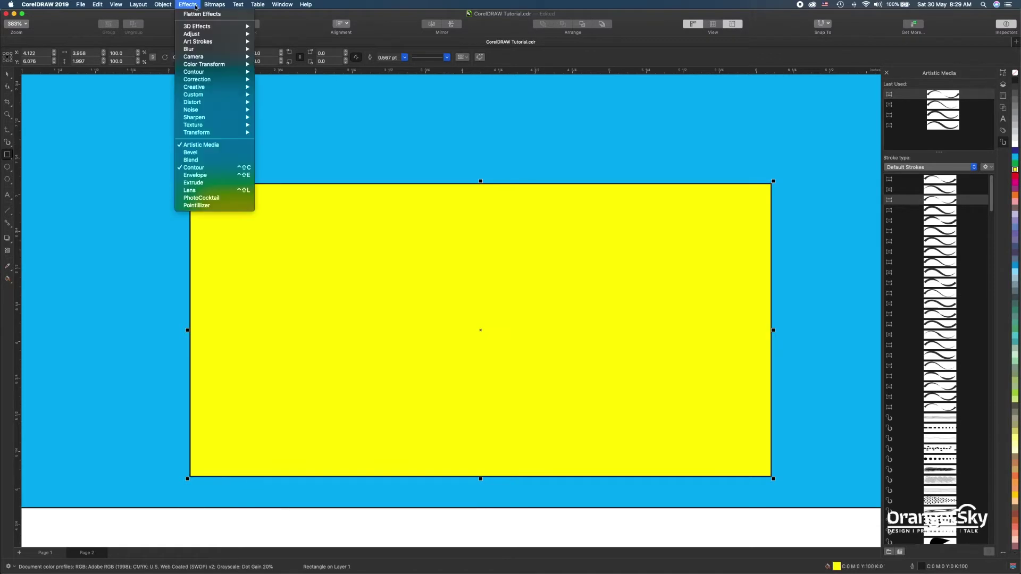
click(209, 191)
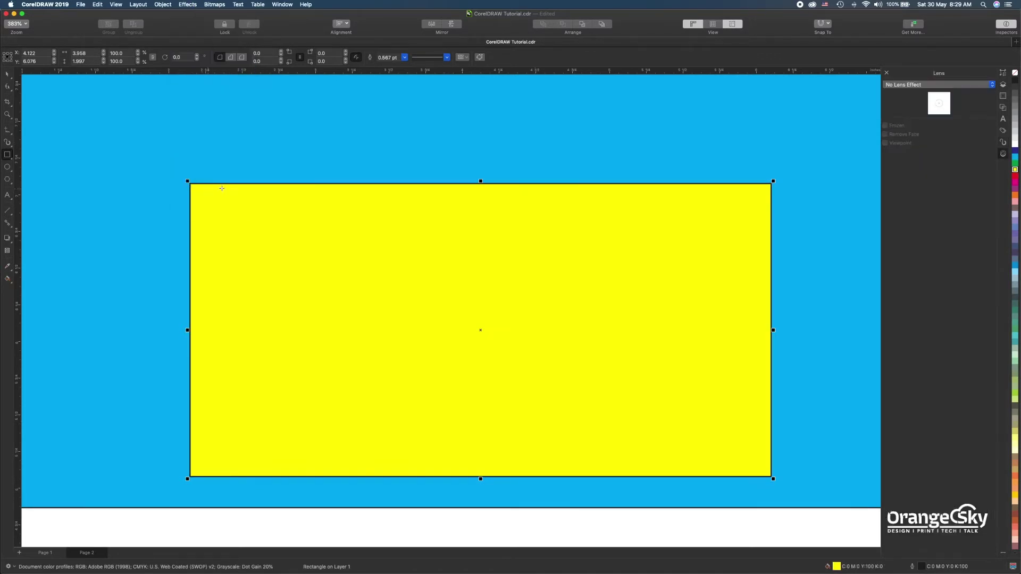
click(942, 86)
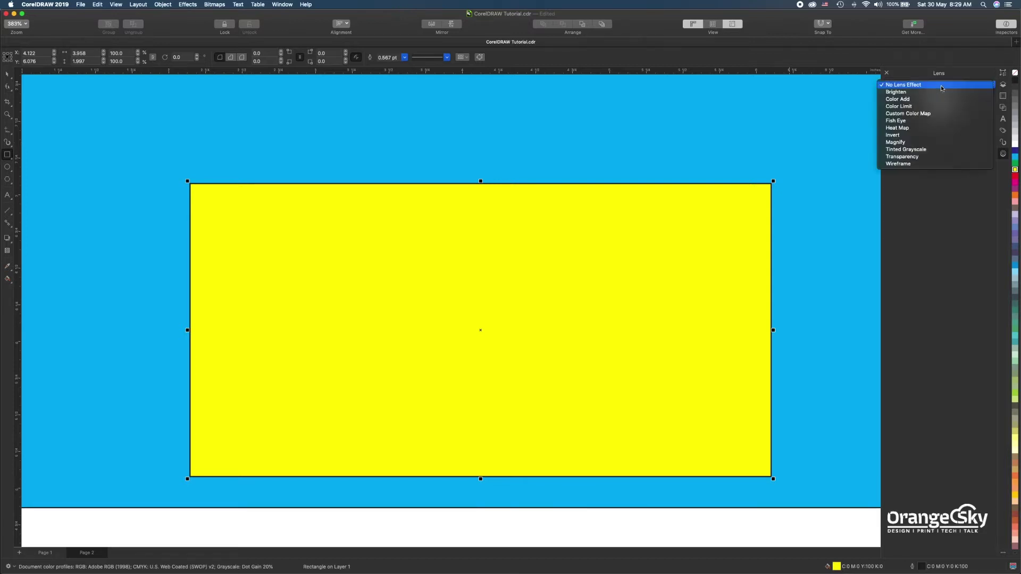
click(902, 92)
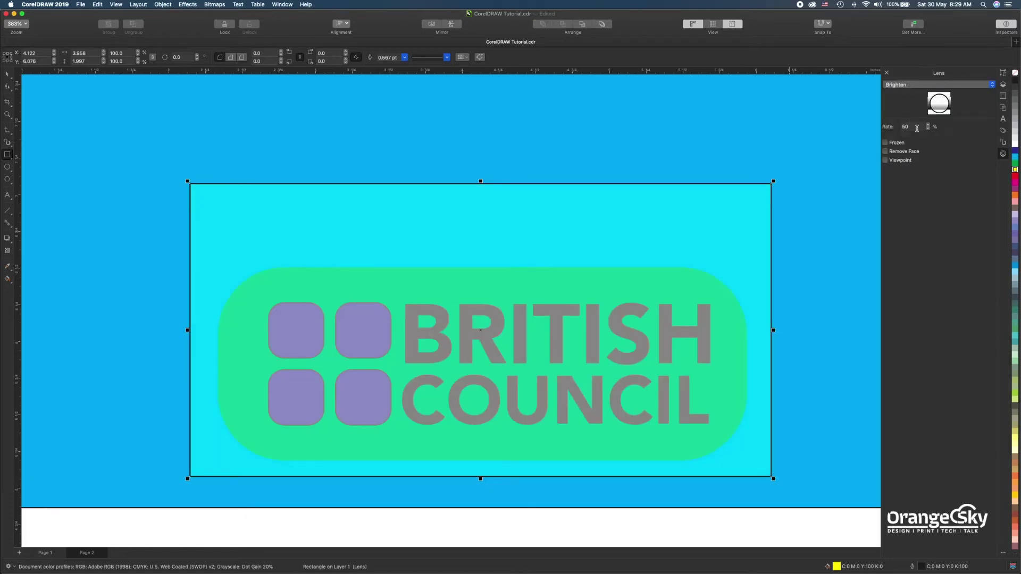
Enable the Brighten lens viewpoint and set its X position to 3.0 inches.
click(896, 161)
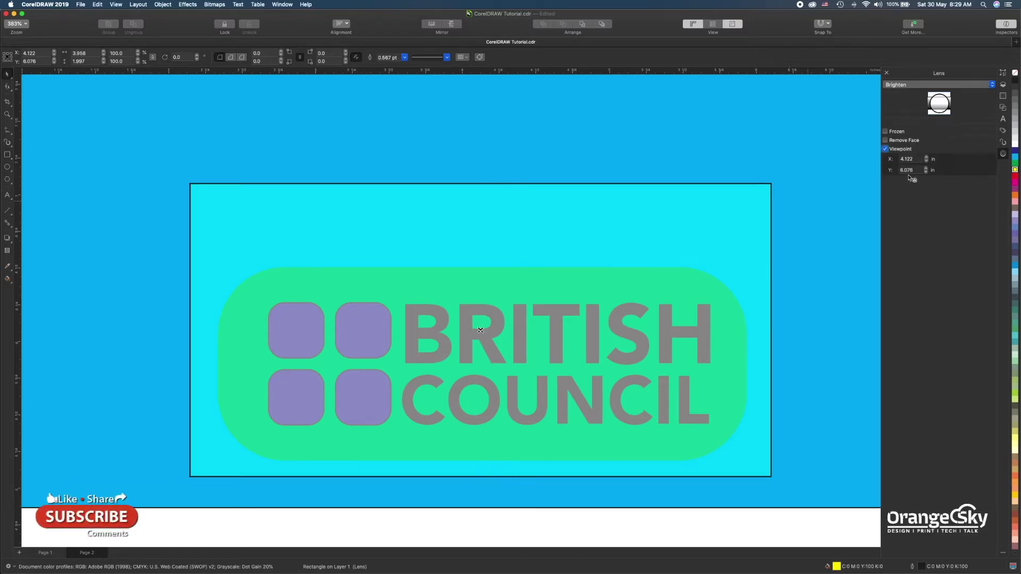
double_click(919, 160)
text(3.0)
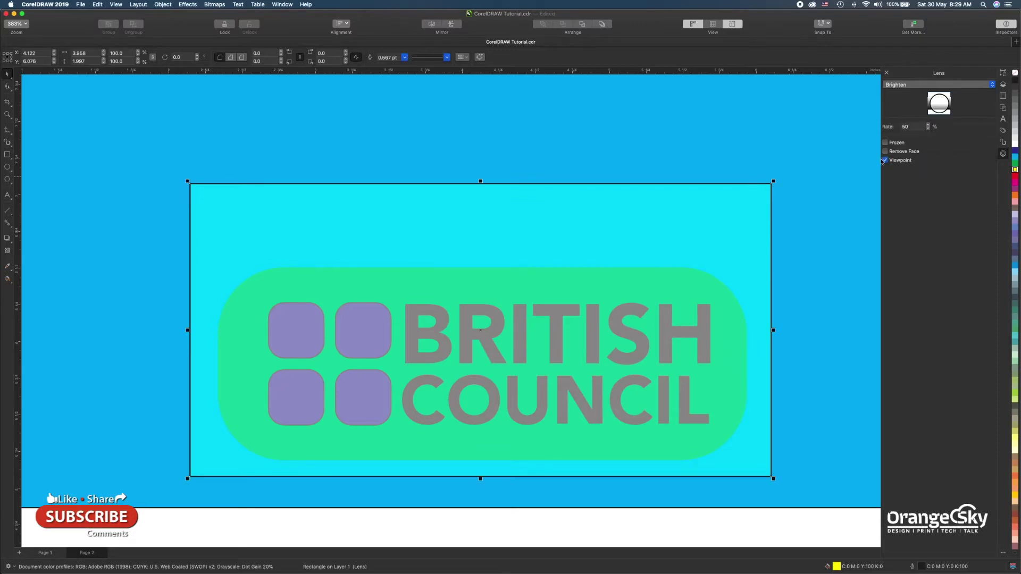
key(Tab)
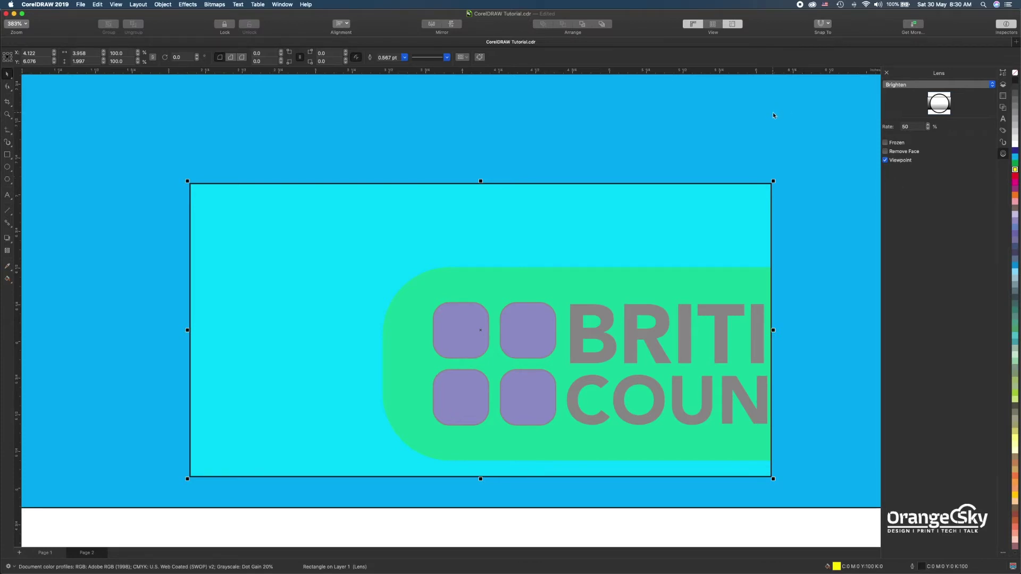
Try the Fish Eye and Heat Map lenses on the rectangle over the logo.
click(939, 86)
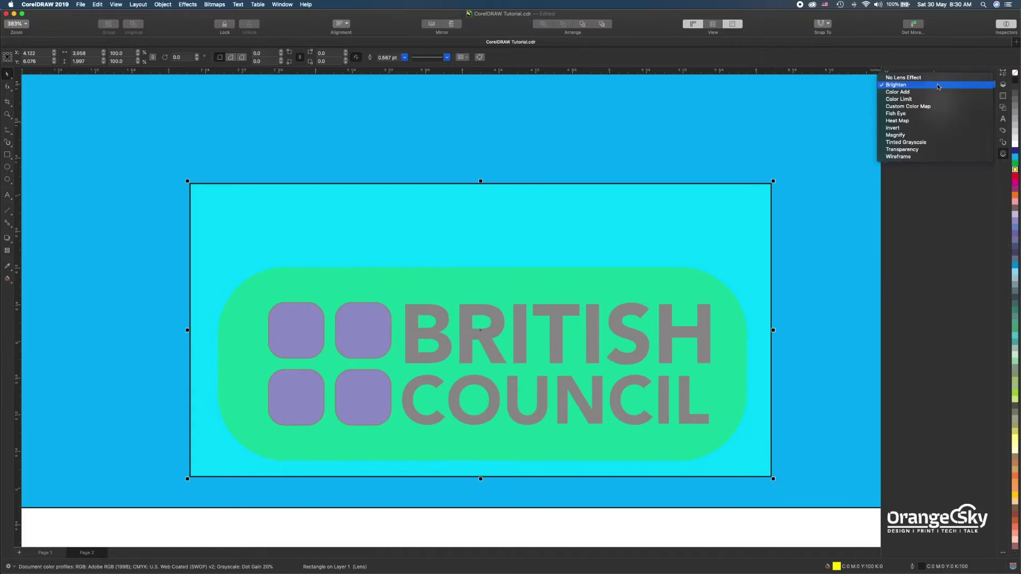
click(909, 115)
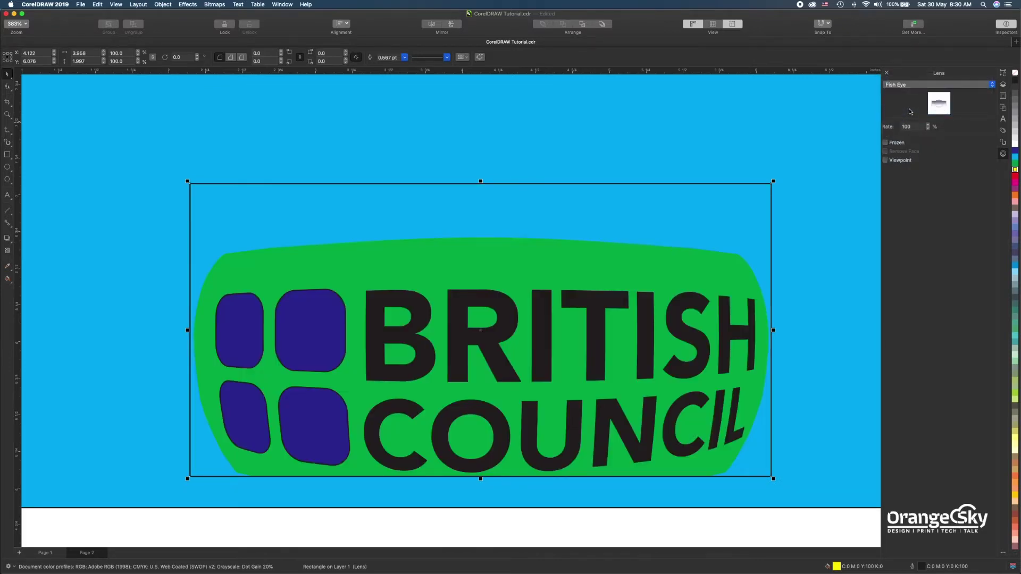
click(911, 85)
click(912, 92)
click(912, 88)
click(913, 91)
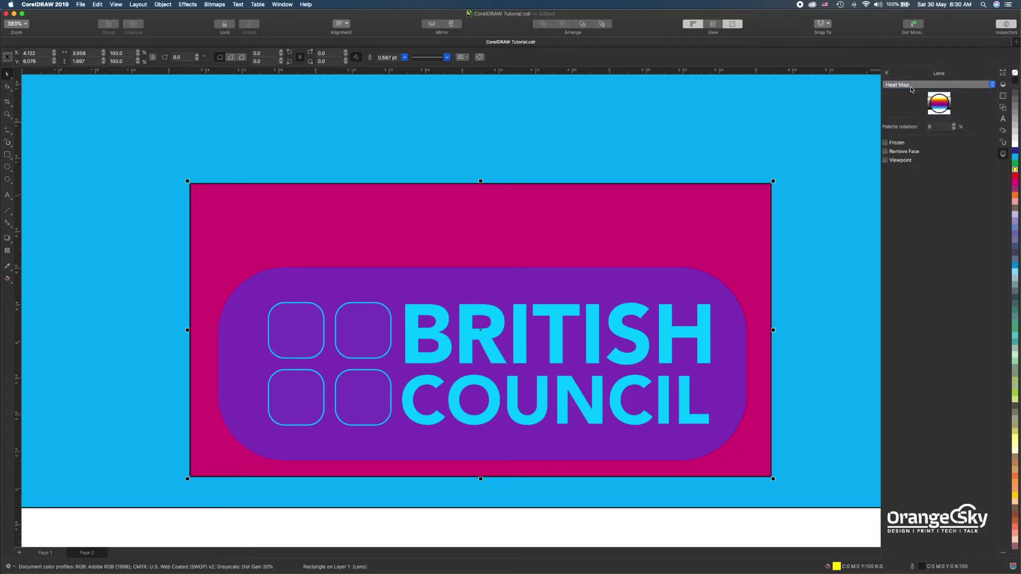
Try the Invert, Magnify, Tinted Grayscale and Wireframe lenses on the rectangle.
click(914, 86)
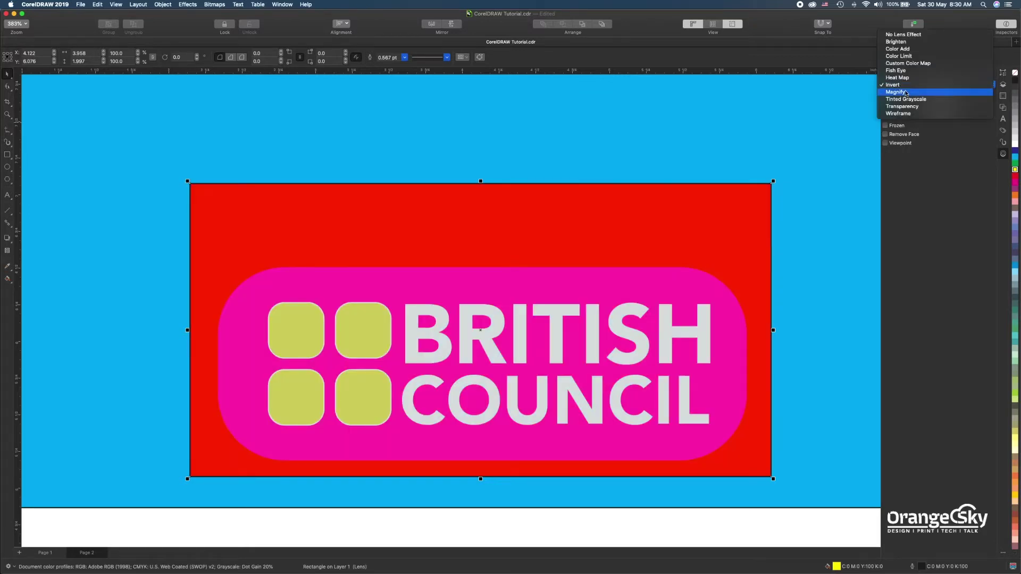
click(907, 92)
click(906, 86)
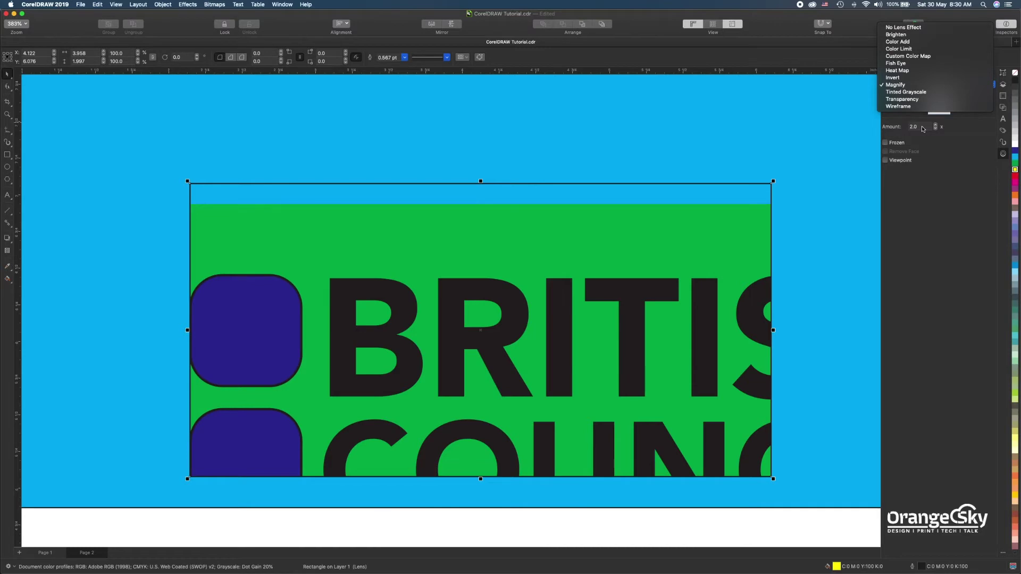
click(915, 94)
click(908, 85)
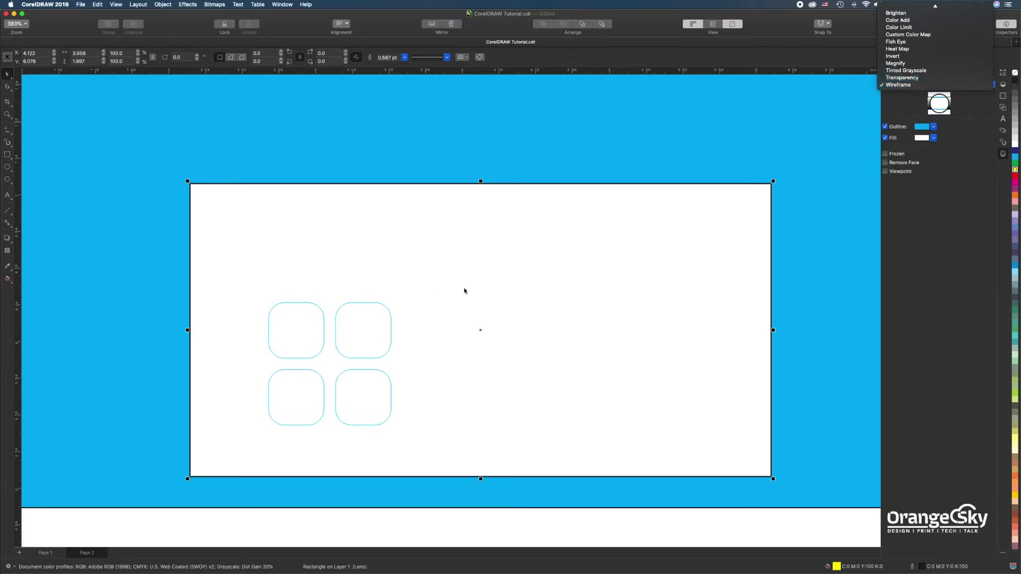
click(654, 231)
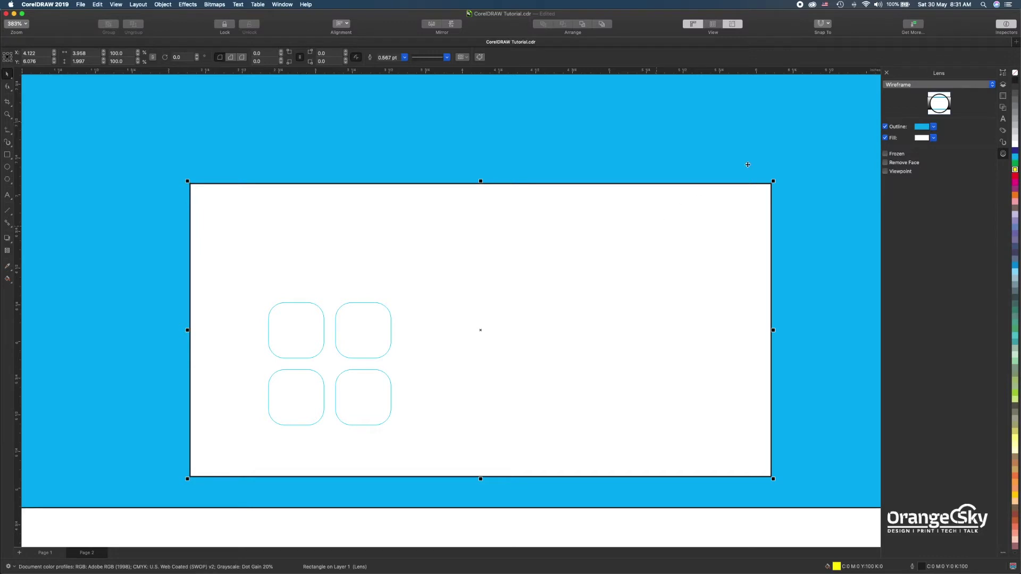
Set the rectangle's lens effect to Fish Eye and close the Contour inspector.
click(904, 86)
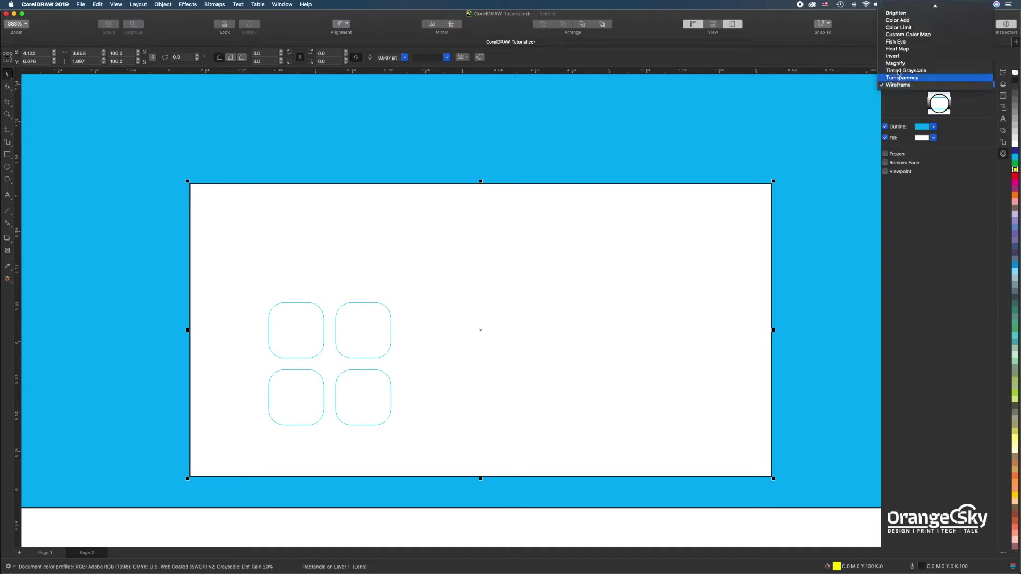
click(904, 42)
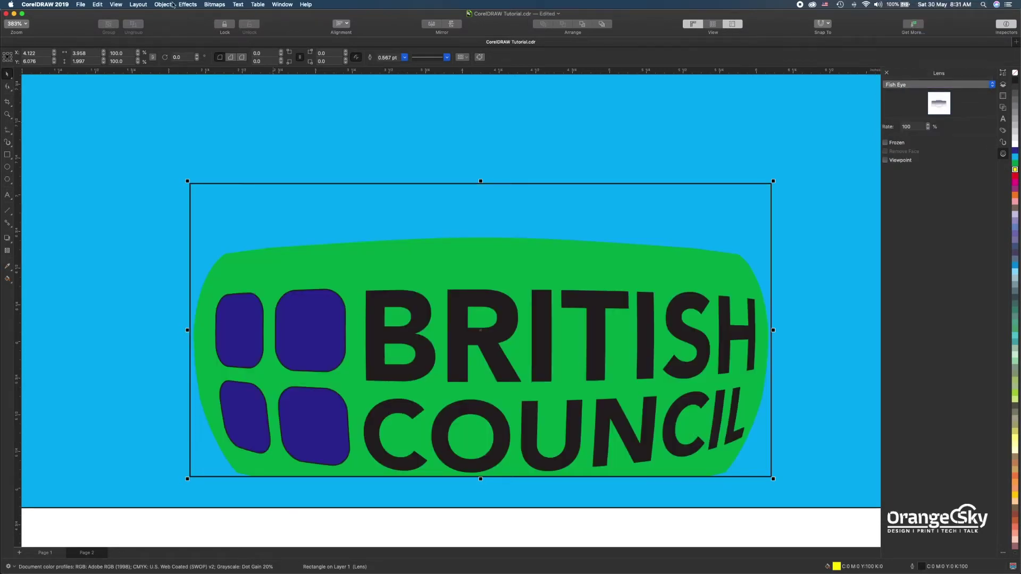
click(186, 4)
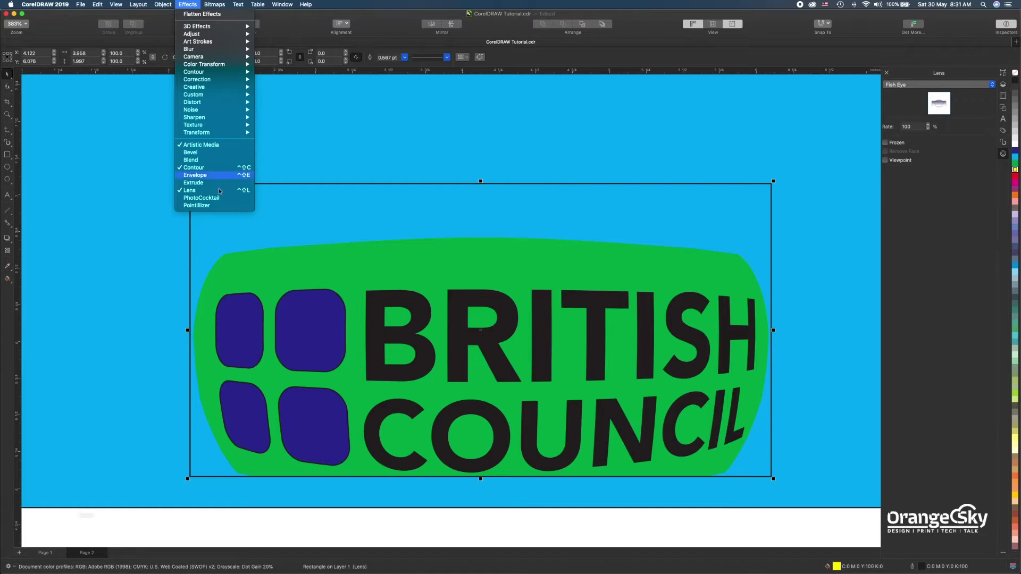
click(247, 169)
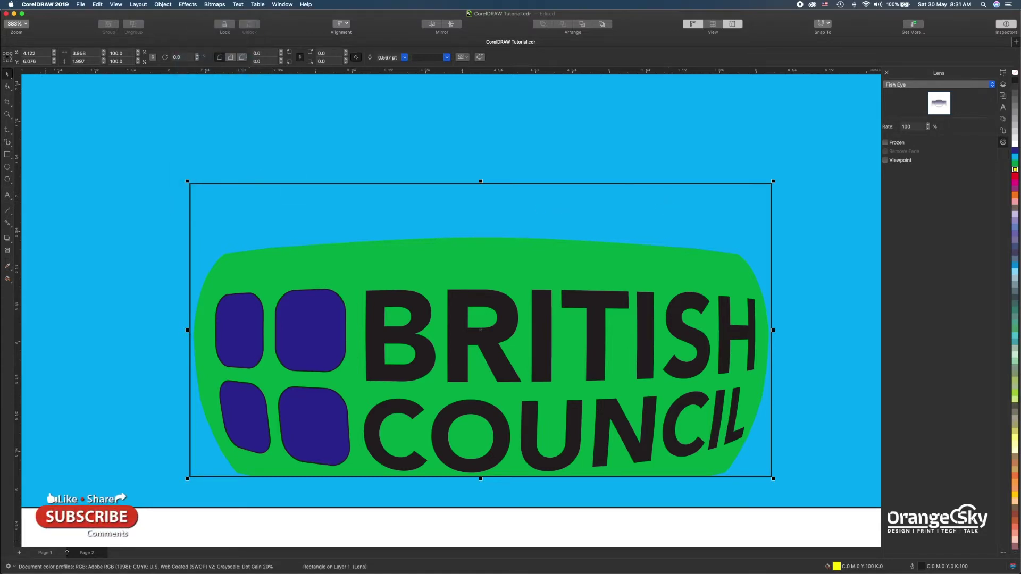
Insert one A4 portrait page before Page 1 and fit the blank page in view.
click(45, 553)
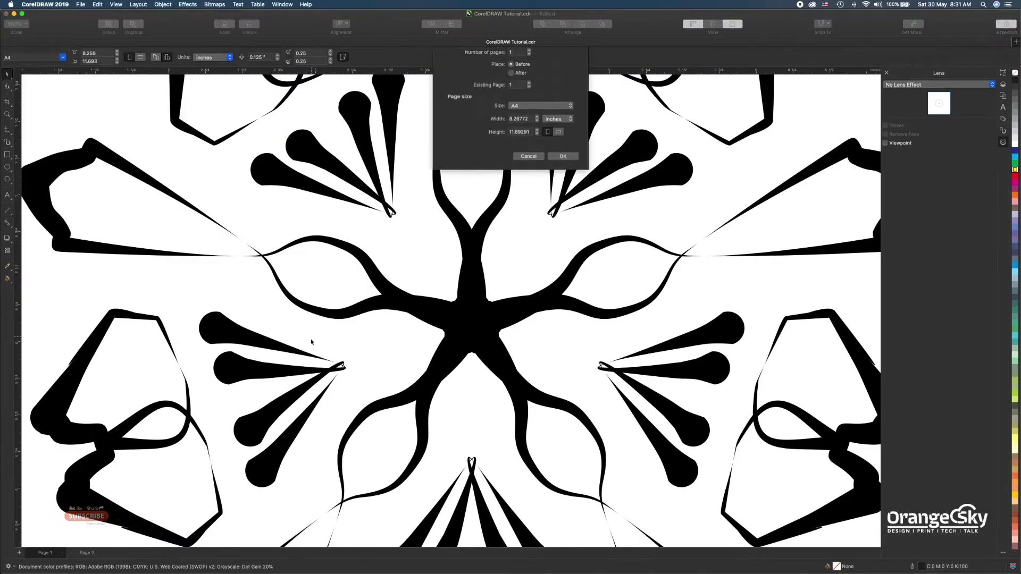
key(Return)
scroll(489, 178, down, 5)
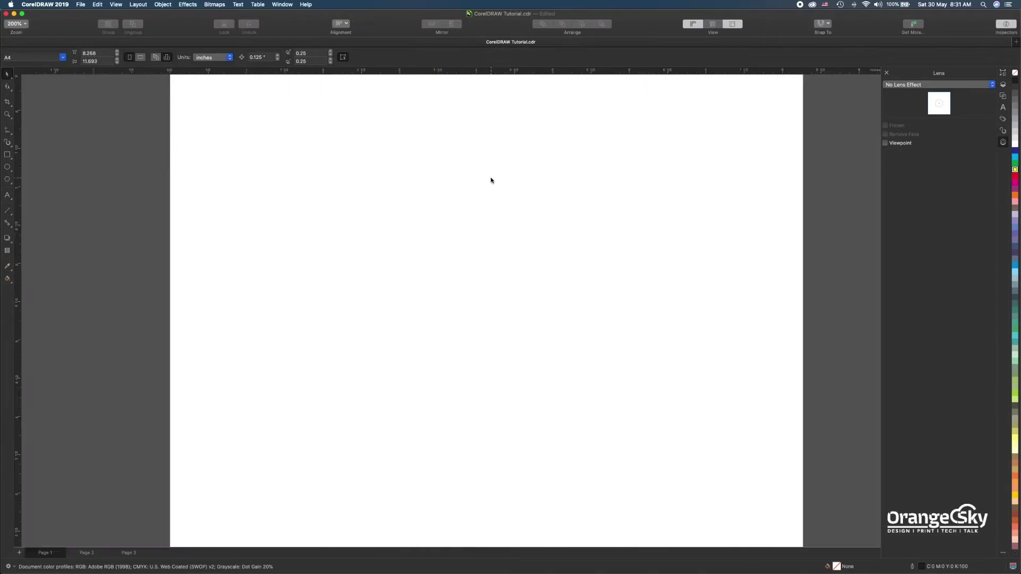
key(shift+F4)
Place the image 11.jpg on the blank page at about 4.69 by 7.02 inches and open the PhotoCocktail effect for it.
click(80, 4)
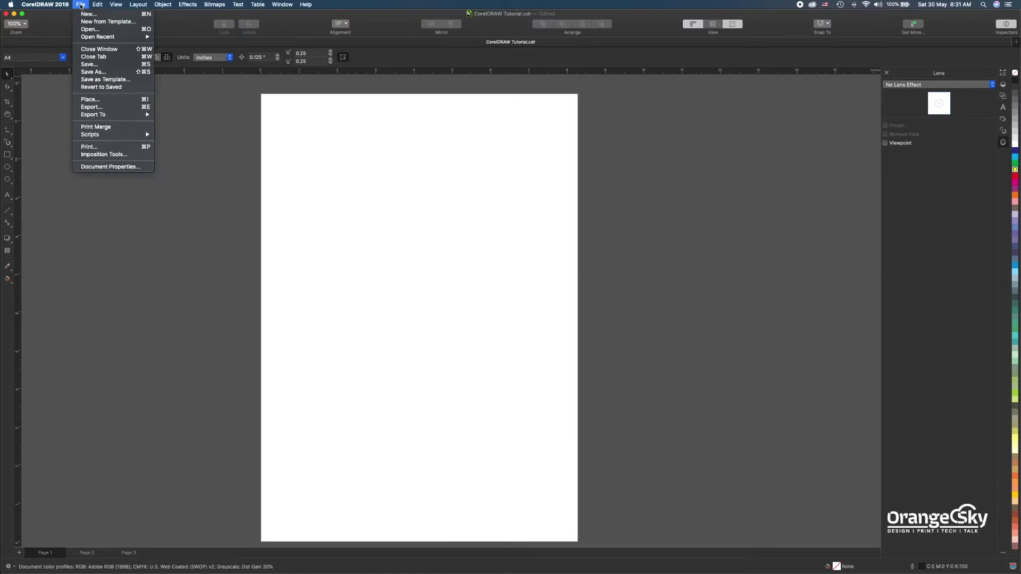
click(98, 104)
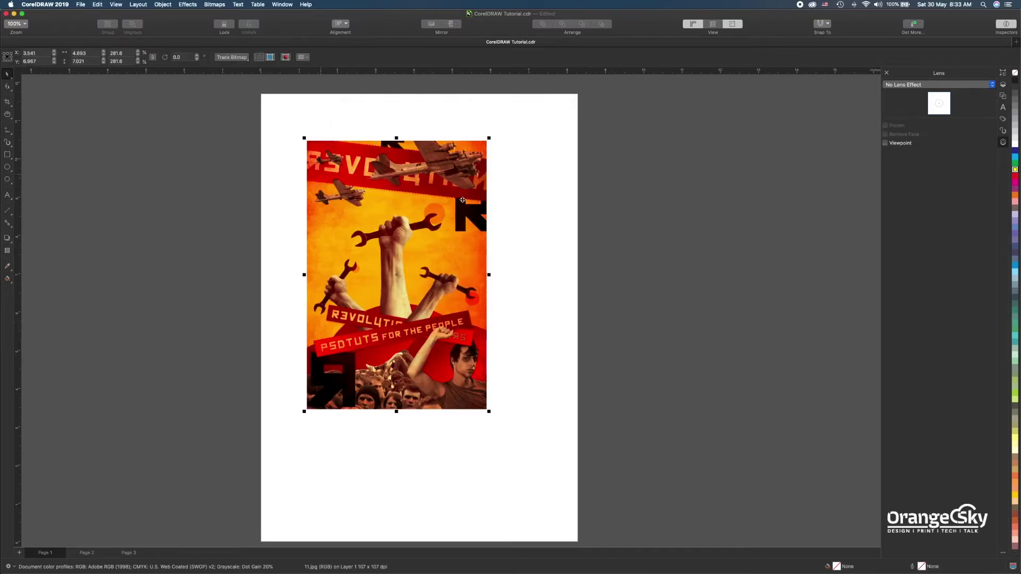
click(187, 5)
click(198, 198)
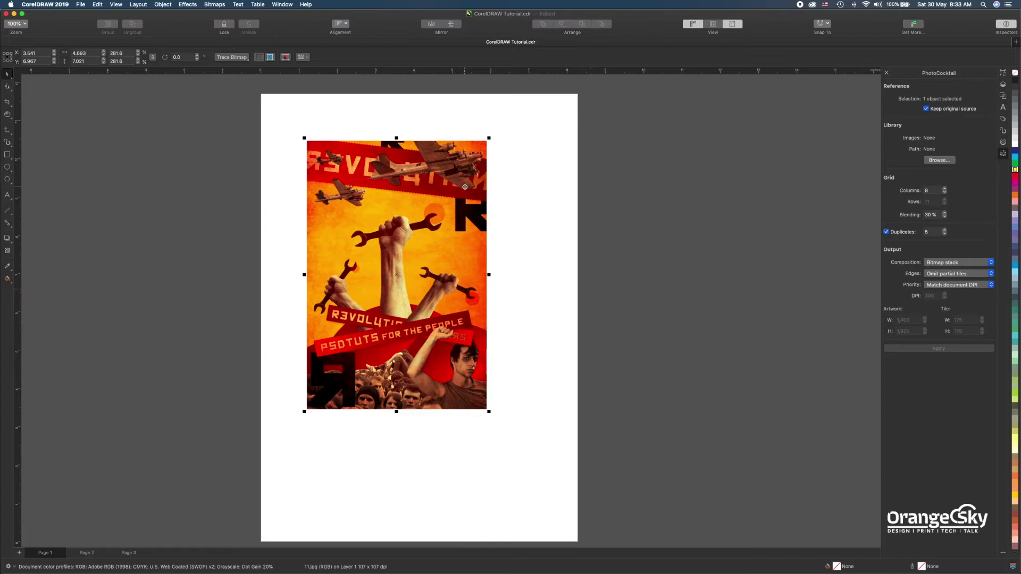
Choose an image library folder and apply PhotoCocktail to the poster image with 4 columns, 30% blending and 5 duplicates.
click(939, 160)
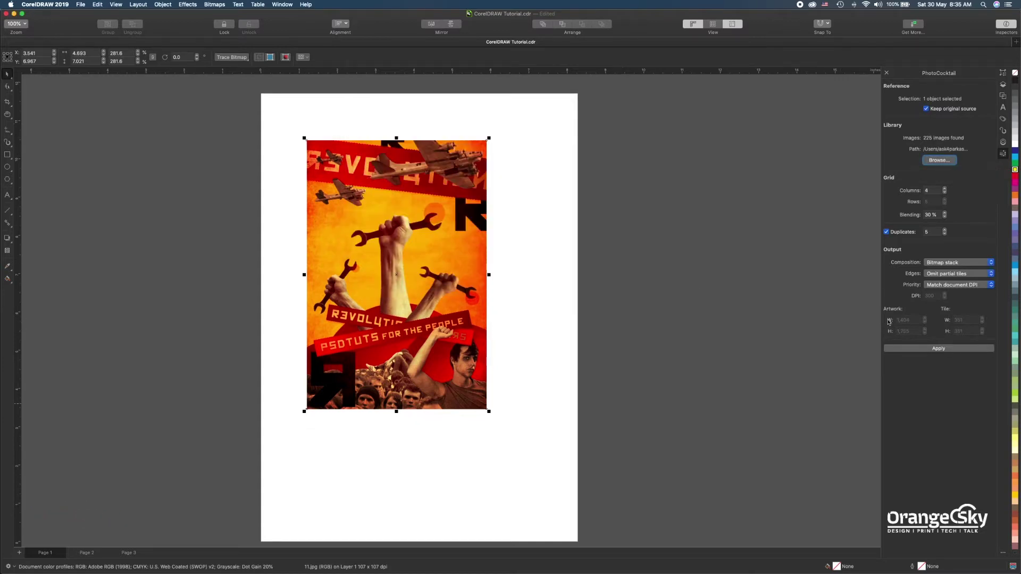
click(922, 349)
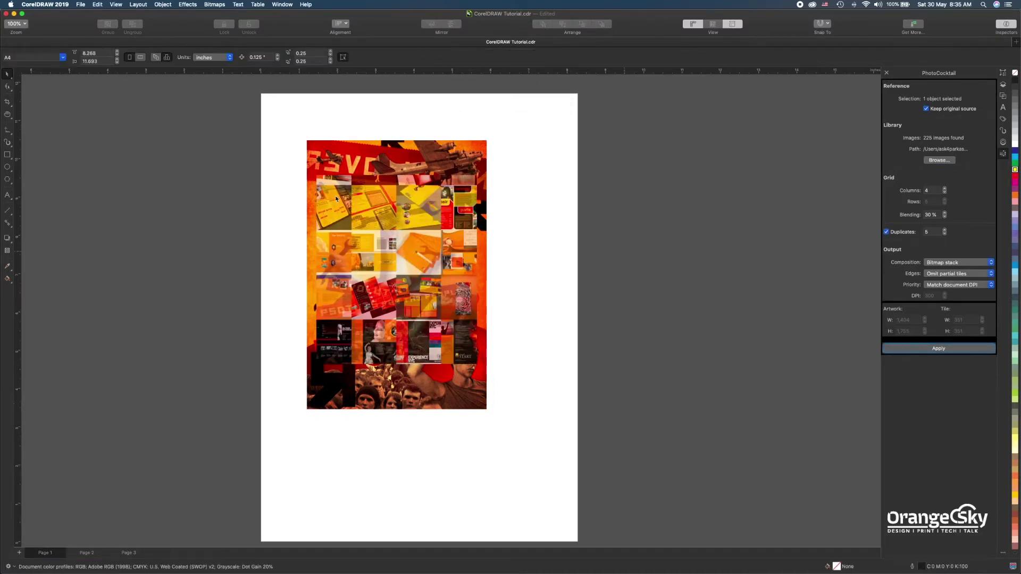
key(z)
drag(301, 162, 493, 272)
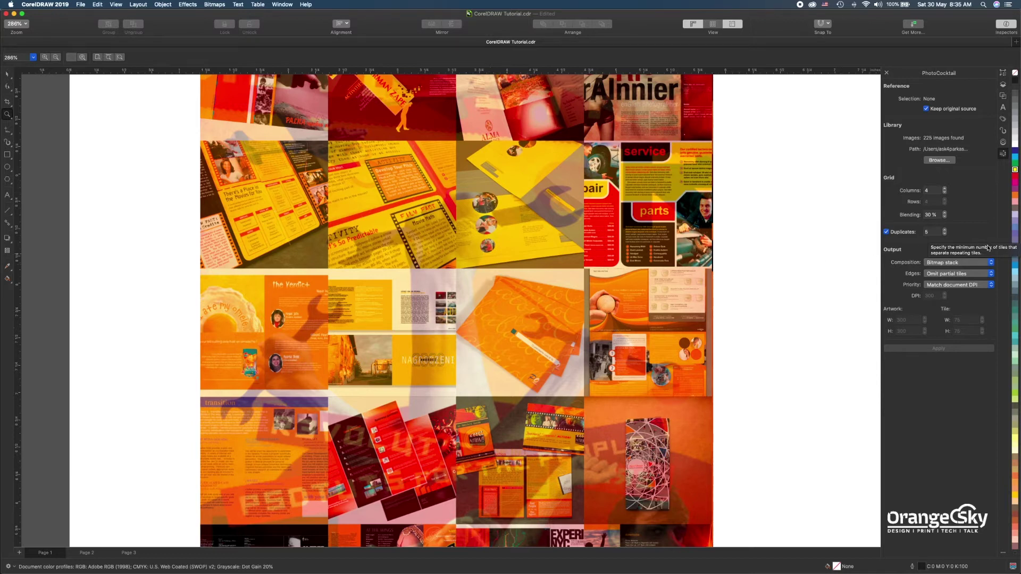
Examine the PhotoCocktail edge and composition options and view the tiled mosaic both close up and as a whole.
click(991, 274)
click(967, 281)
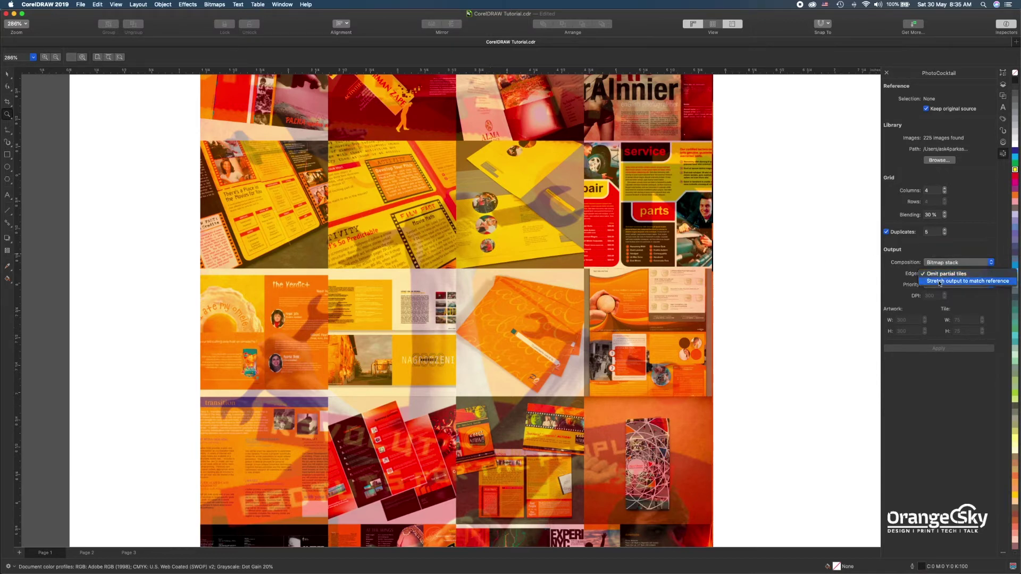
click(959, 277)
click(947, 266)
key(space)
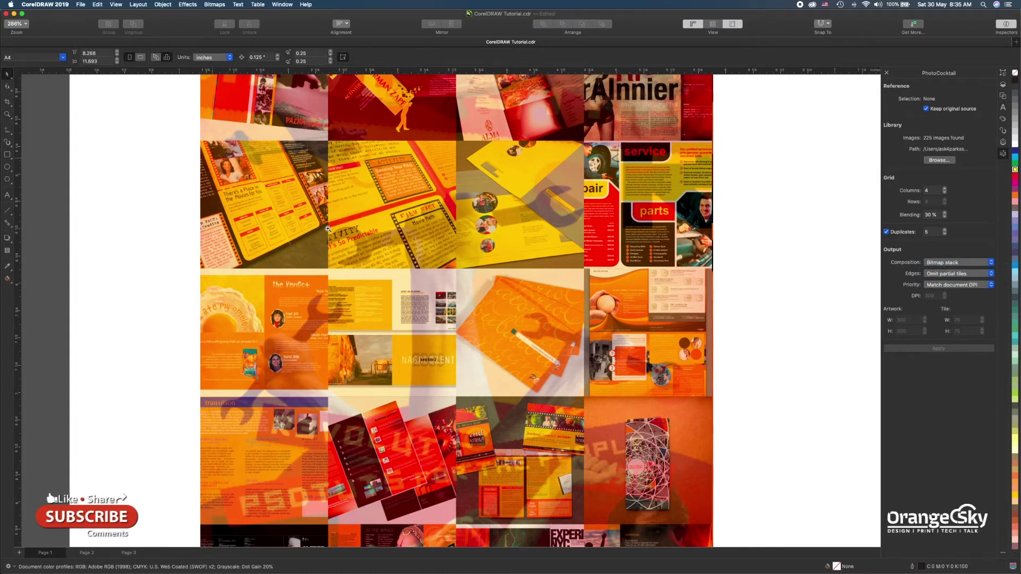
key(space)
right_click(367, 234)
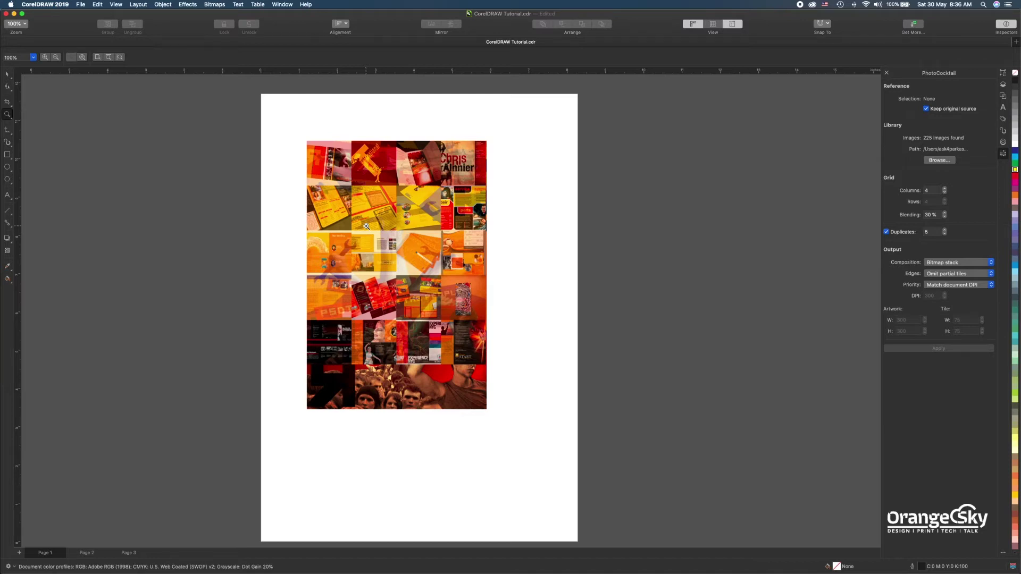
key(space)
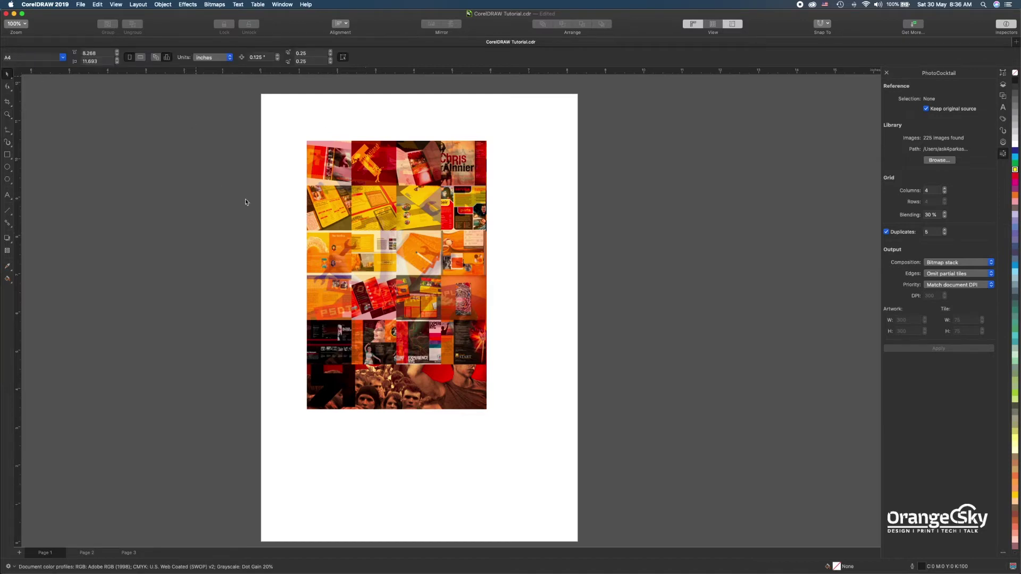
Undo the PhotoCocktail mosaic and remove the transparency from the poster image.
drag(269, 125, 531, 404)
key(super+z)
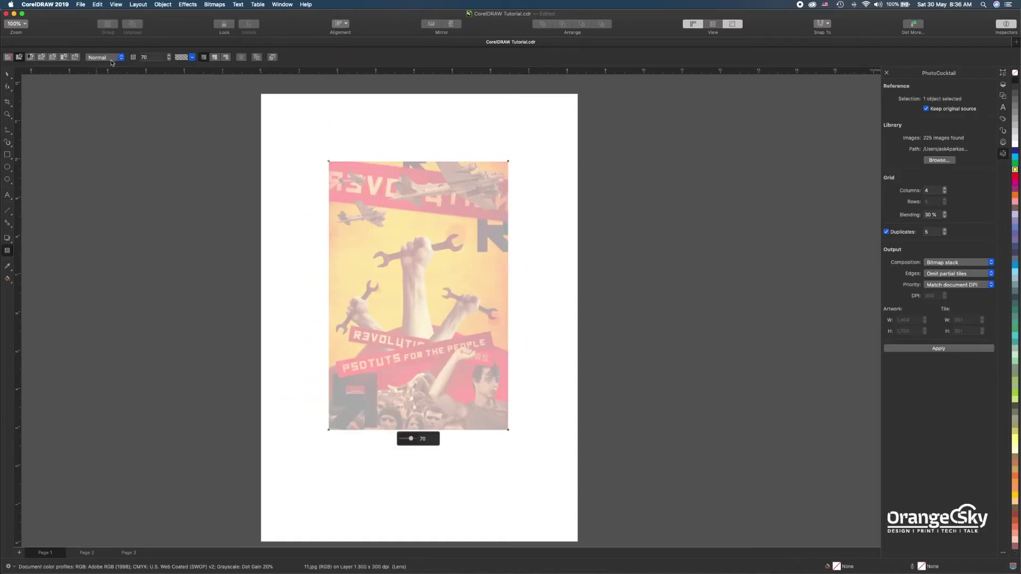
click(8, 58)
click(7, 75)
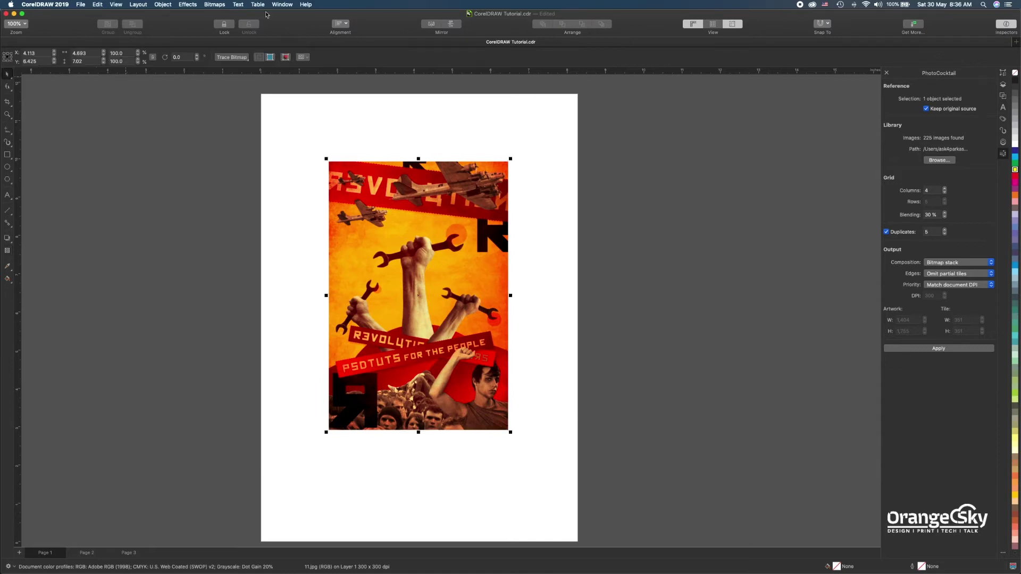
Try the Pointillizer effect on the poster image with density 10, scale 1.0 and circle shapes.
click(192, 5)
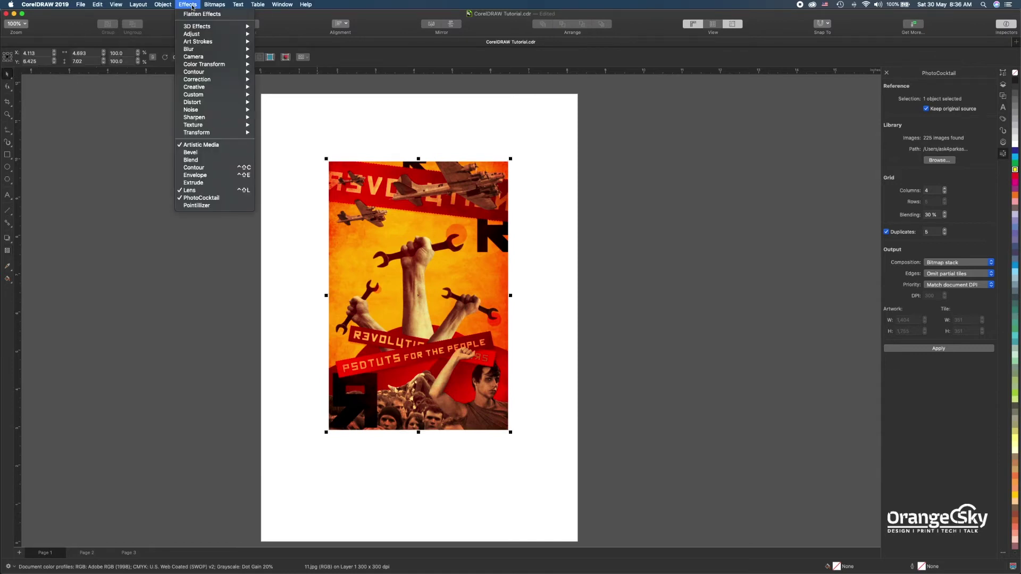
click(212, 206)
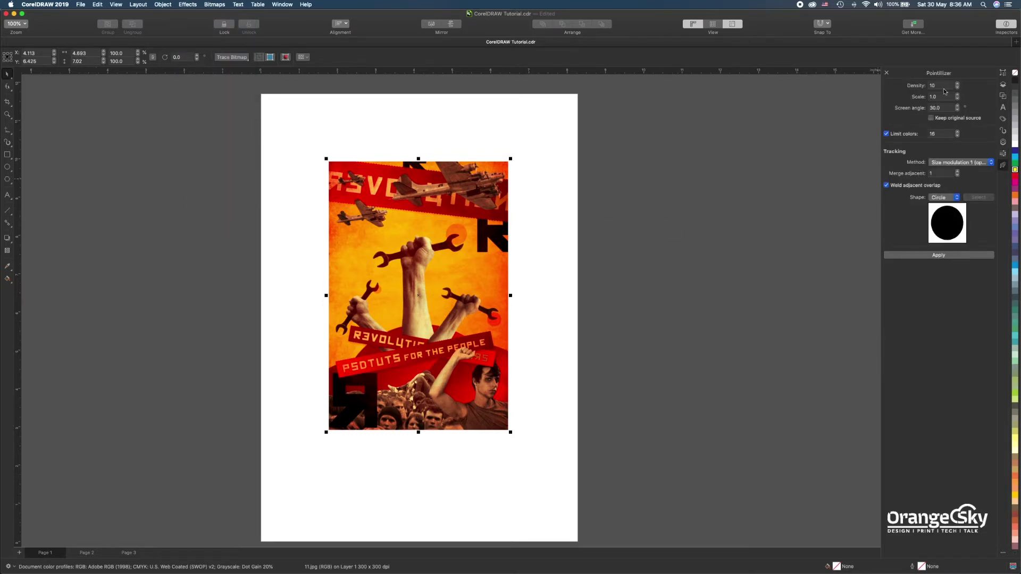
click(958, 256)
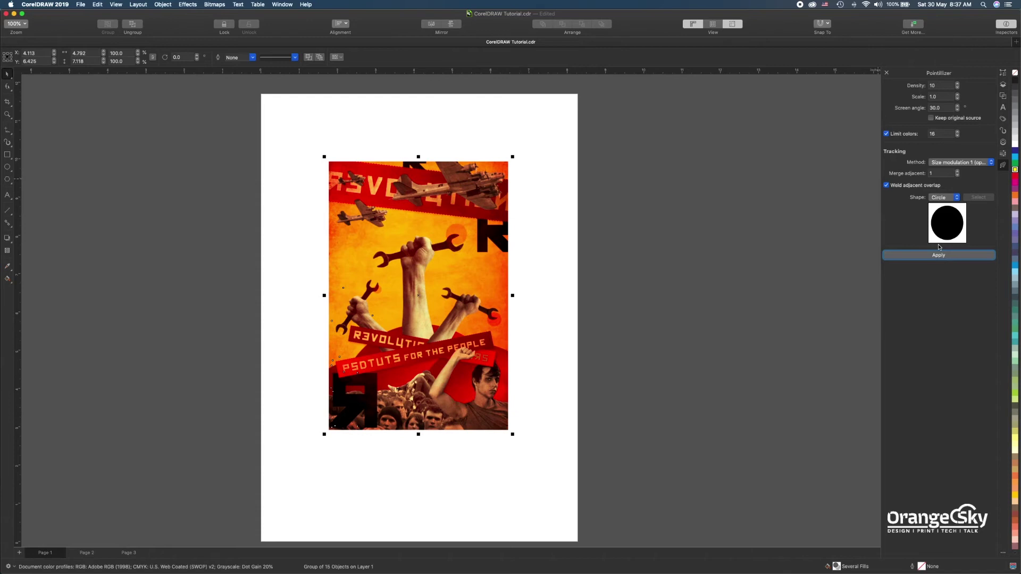
key(shift+F2)
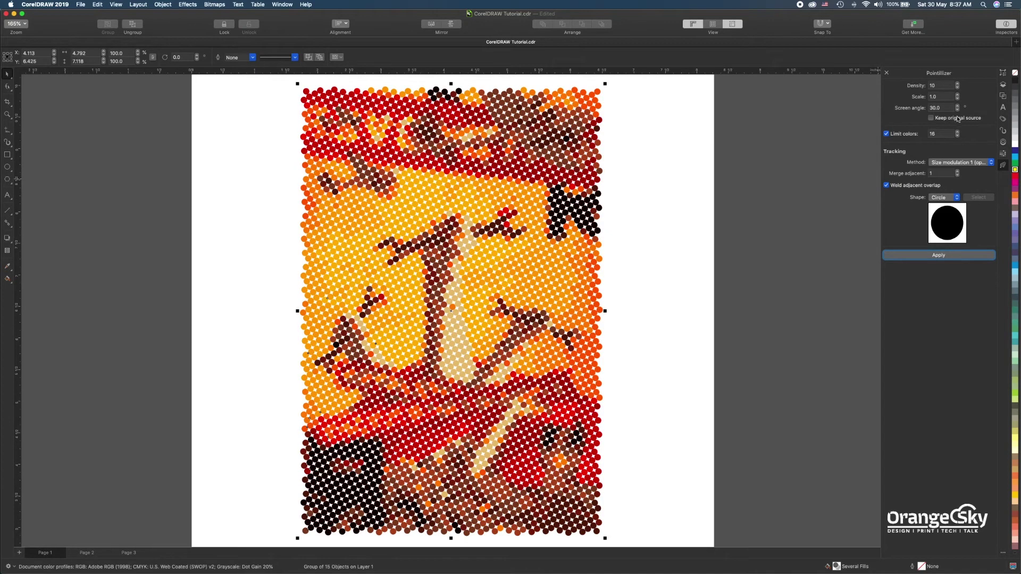
key(super+z)
Try Pointillizer on the image again with the scale reduced to 0.6.
double_click(941, 98)
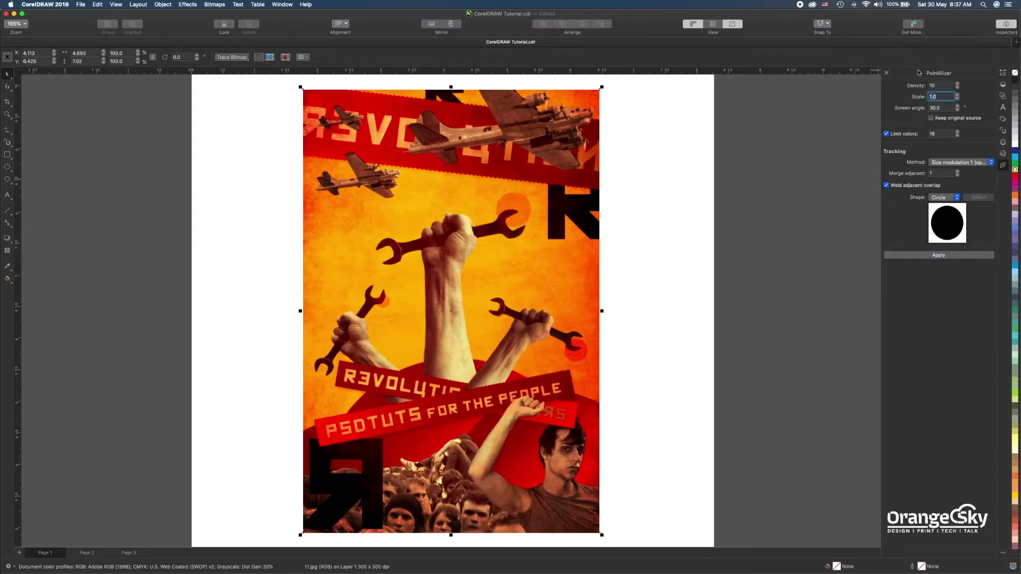
key(BackSpace)
click(942, 256)
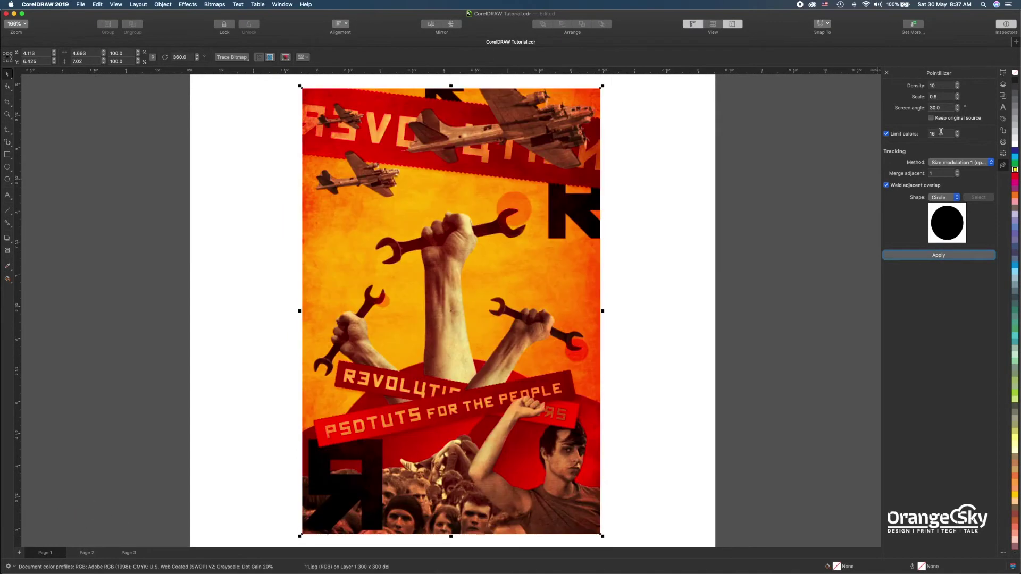
Try Pointillizer with density 15 and scale 1.0, view the dotted result as a whole and undo it.
click(920, 87)
text(15)
click(939, 256)
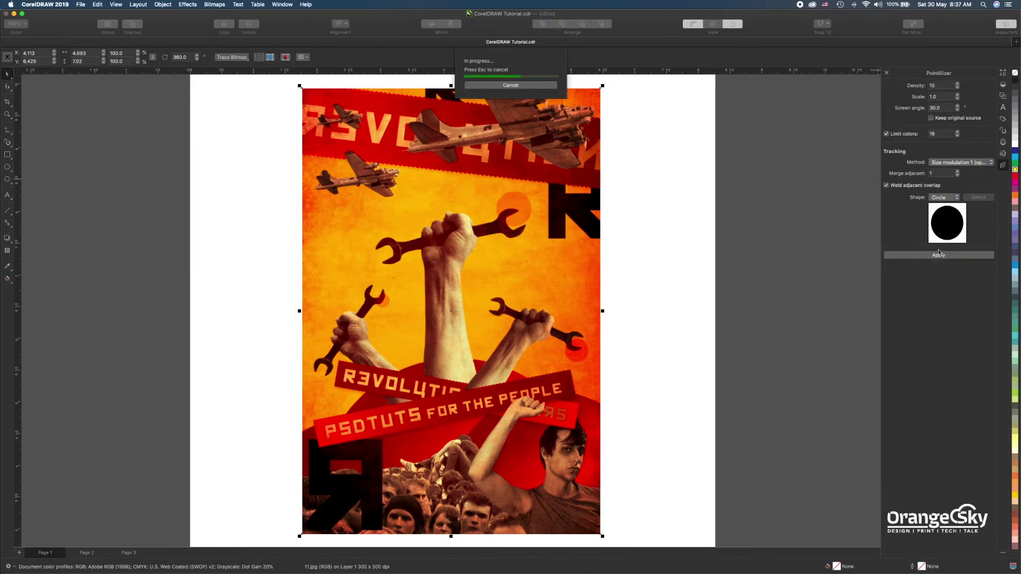
key(F3)
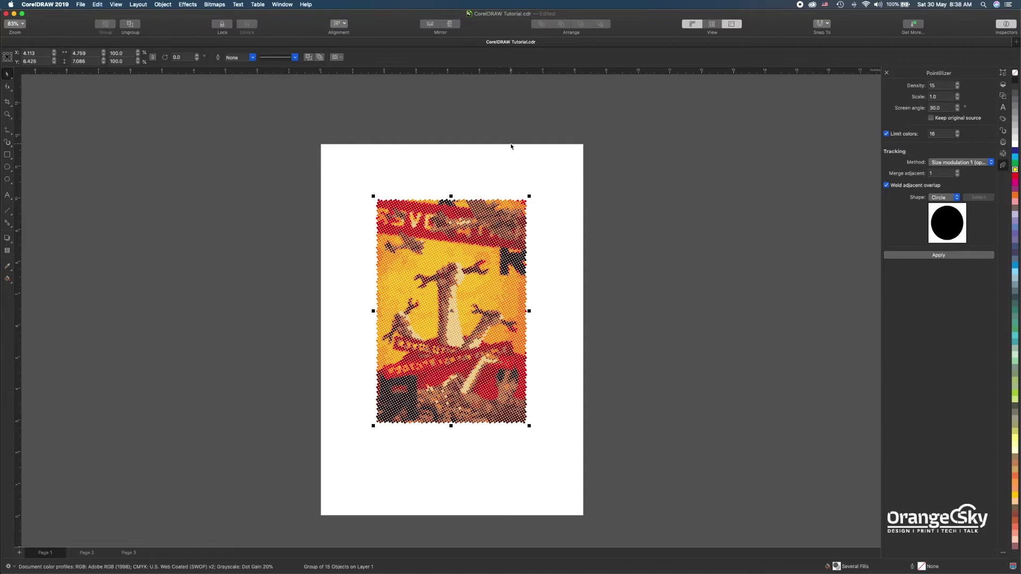
key(super+z)
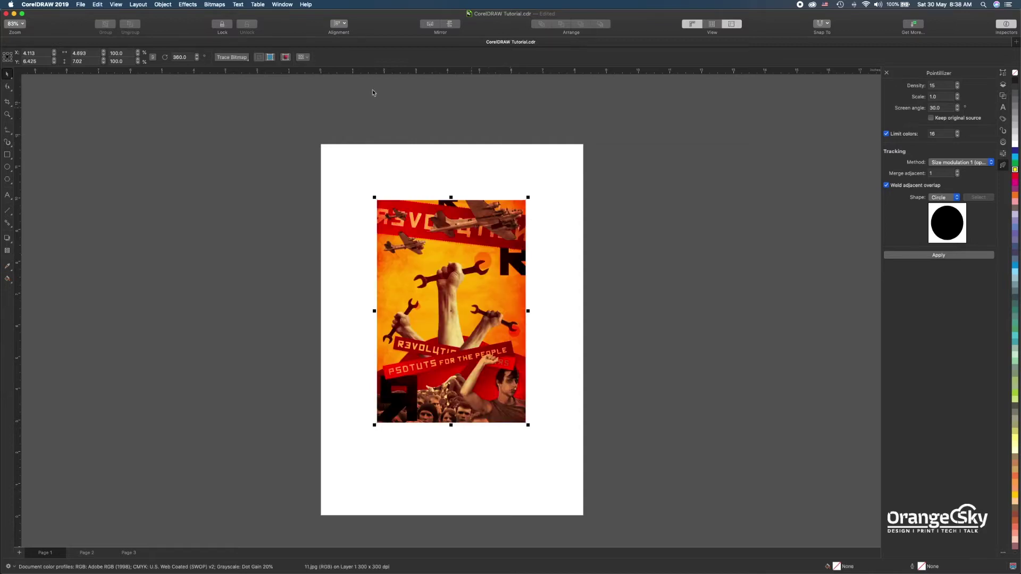
Try the Charcoal art stroke on the poster image with size 4 and edge 0, and inspect it enlarged.
click(187, 5)
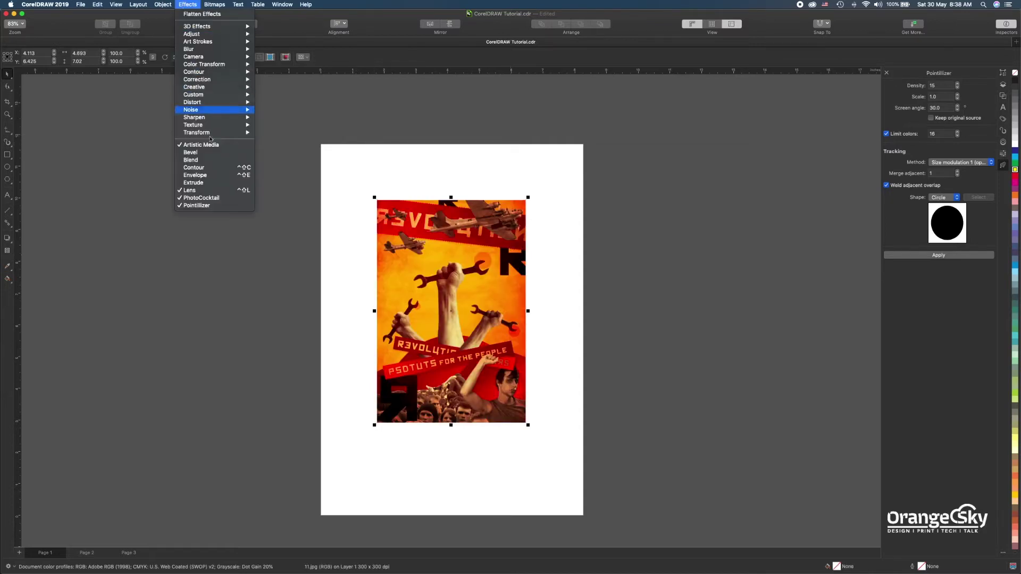
mouse_move(217, 26)
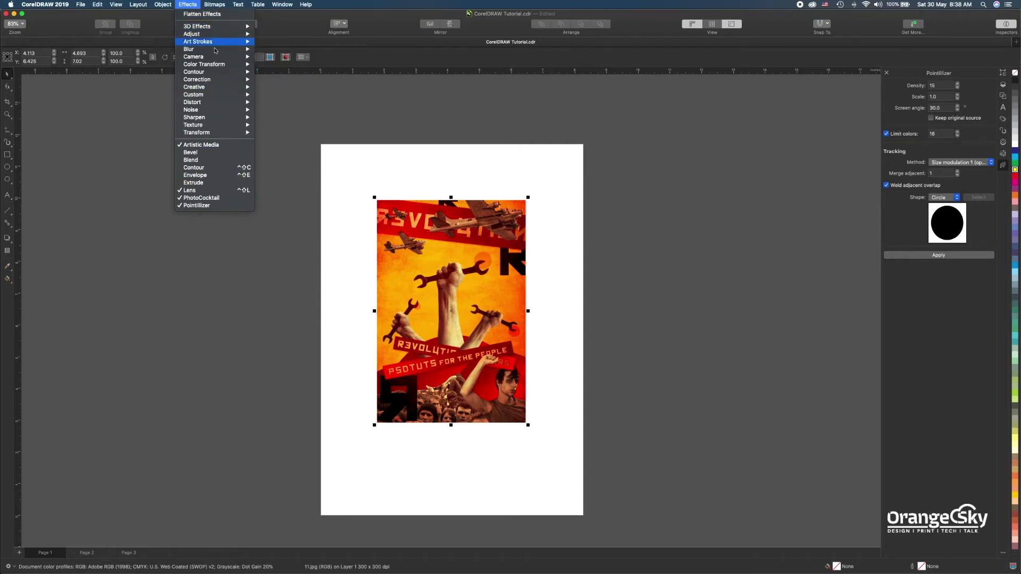
mouse_move(218, 95)
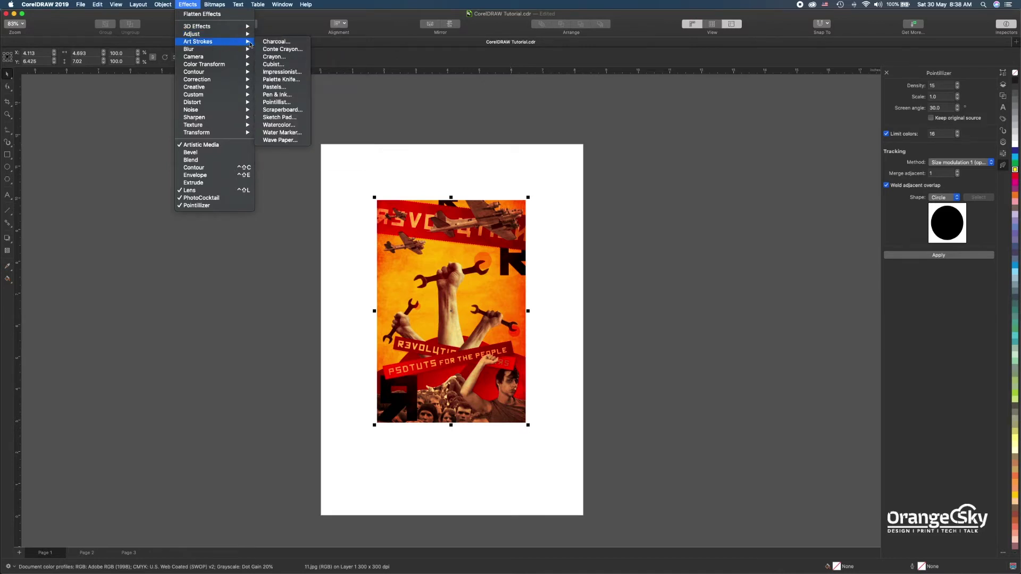
click(271, 42)
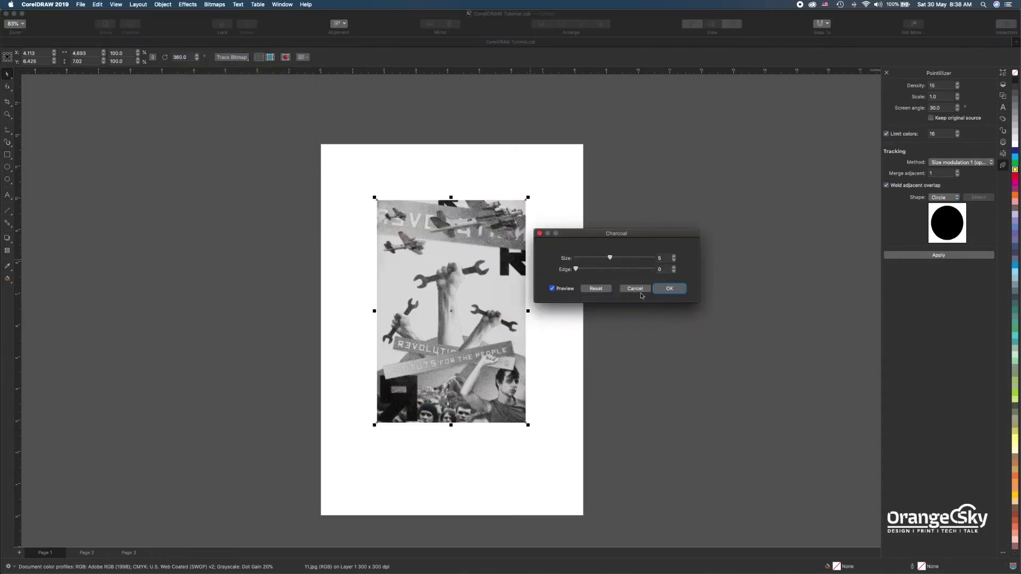
drag(610, 258, 602, 259)
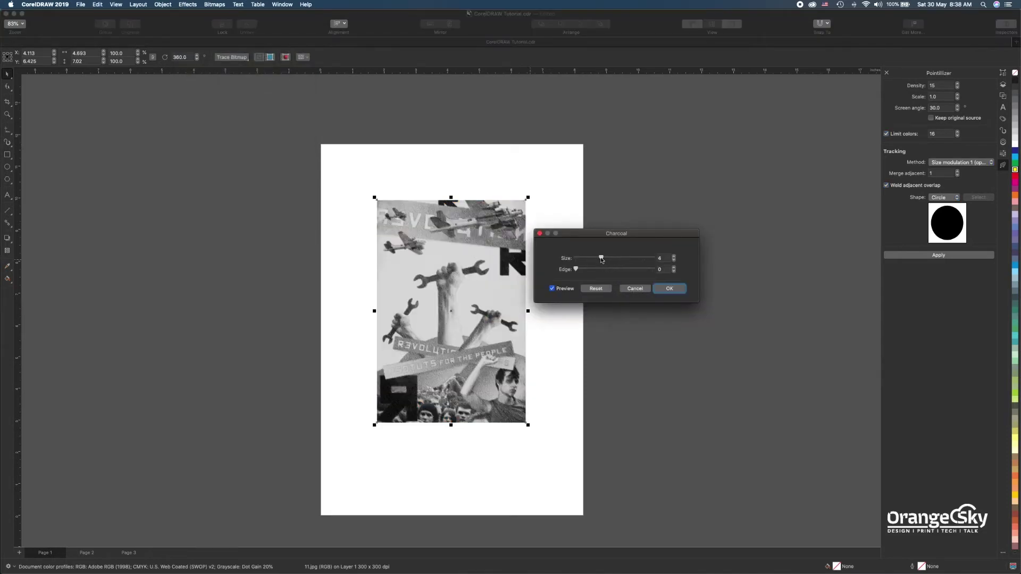
click(669, 289)
key(z)
drag(470, 375, 530, 426)
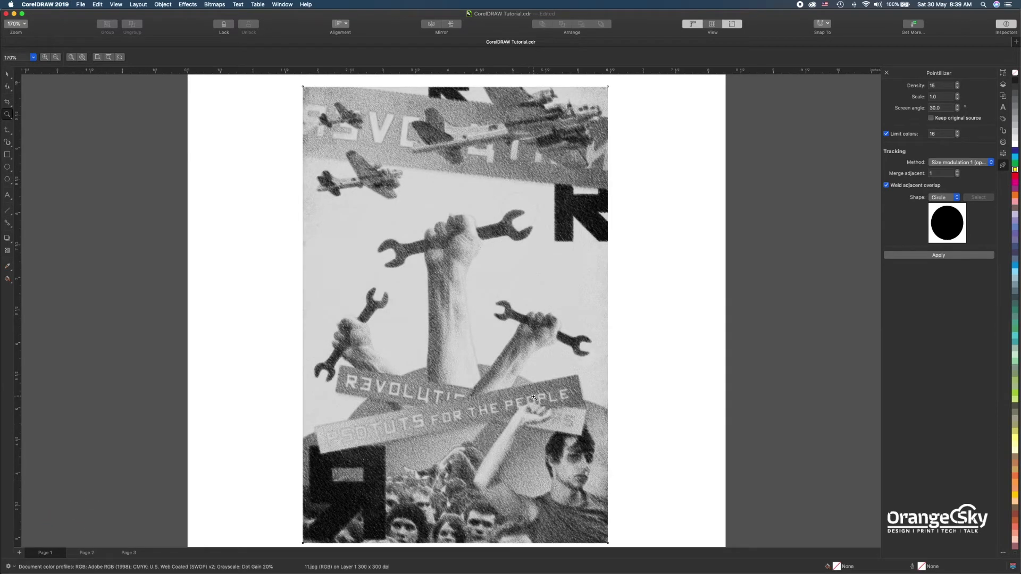
click(5, 74)
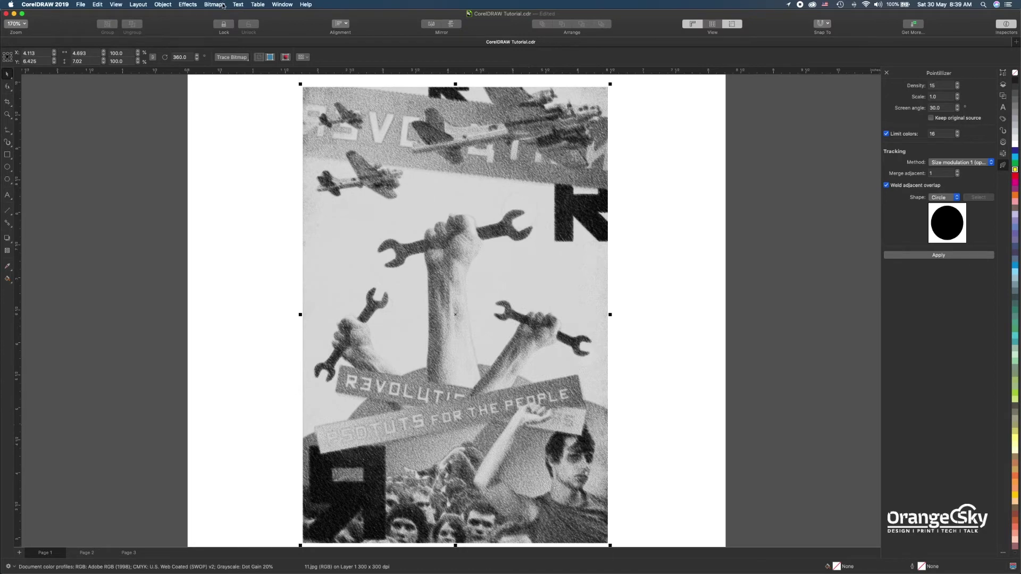
Look through the Contour and Custom effects, and undo the Charcoal effect on the image.
click(187, 5)
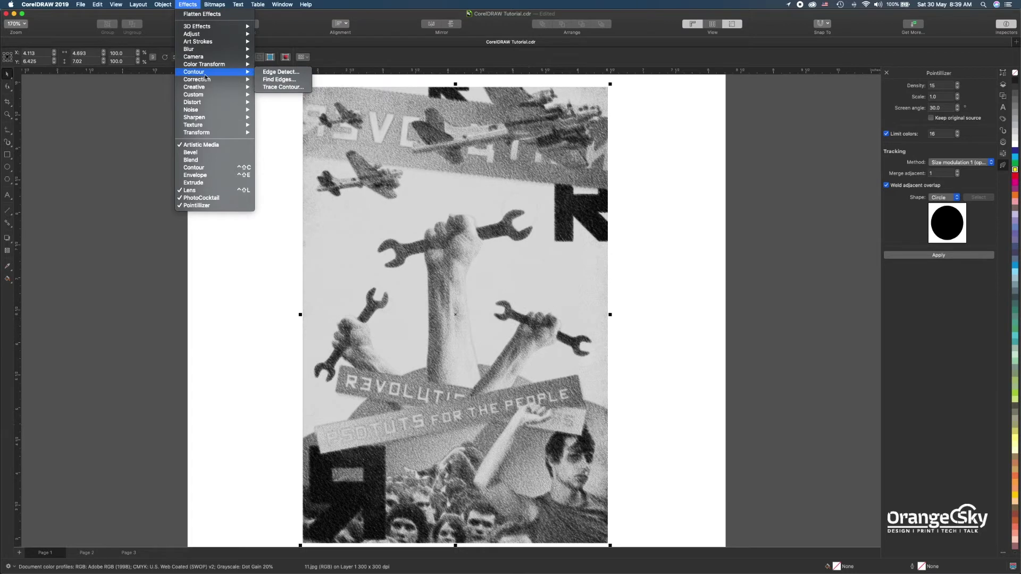
mouse_move(209, 118)
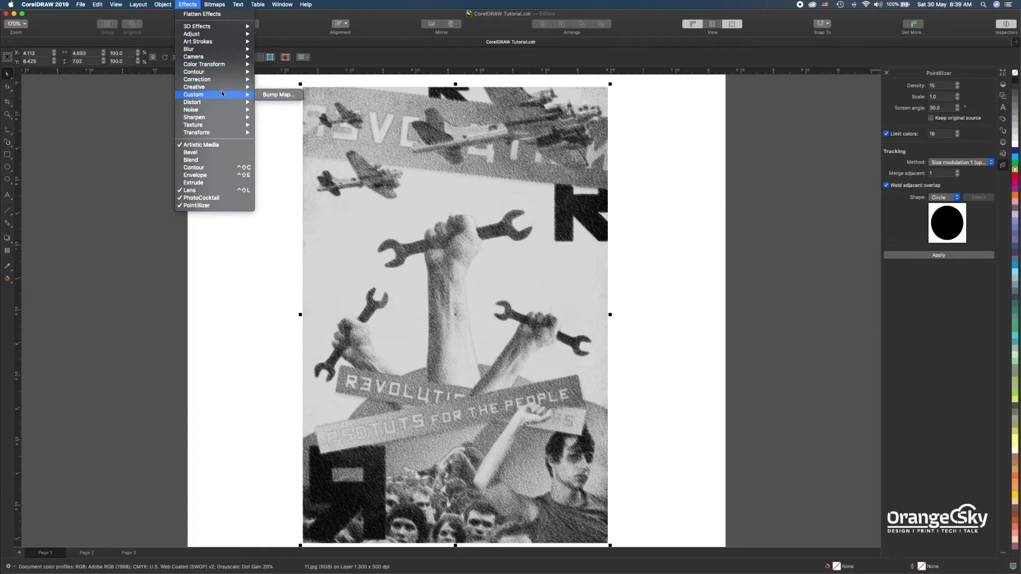
click(243, 292)
key(super+z)
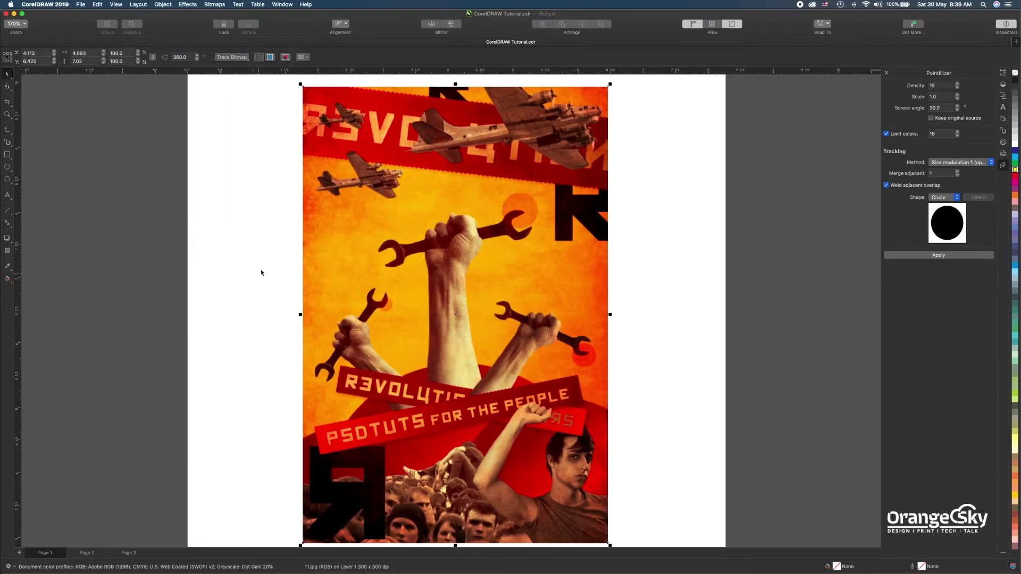
Apply the creative Scatter effect to the poster image with horizontal and vertical values of 25, and inspect the result.
click(188, 4)
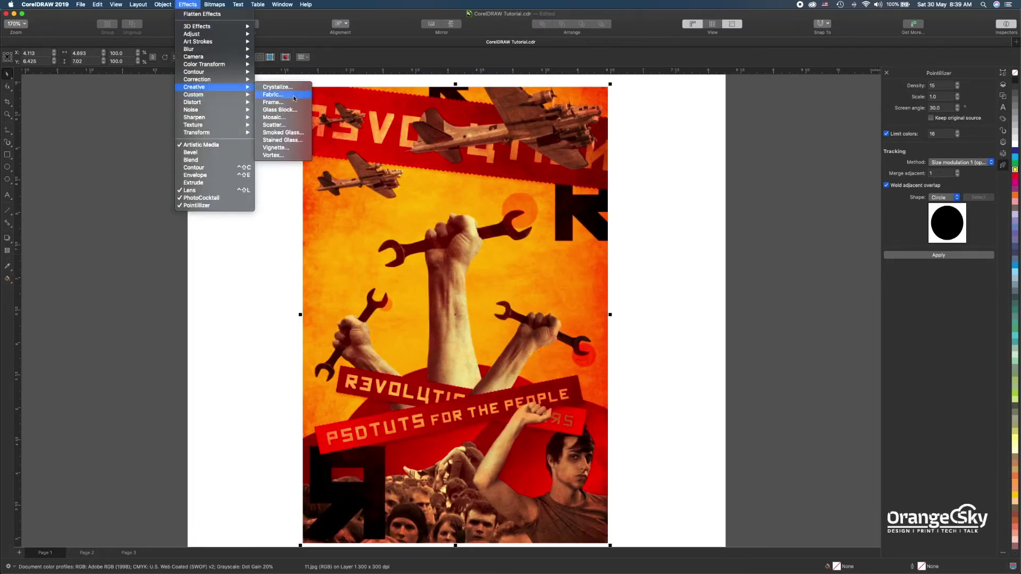
click(277, 128)
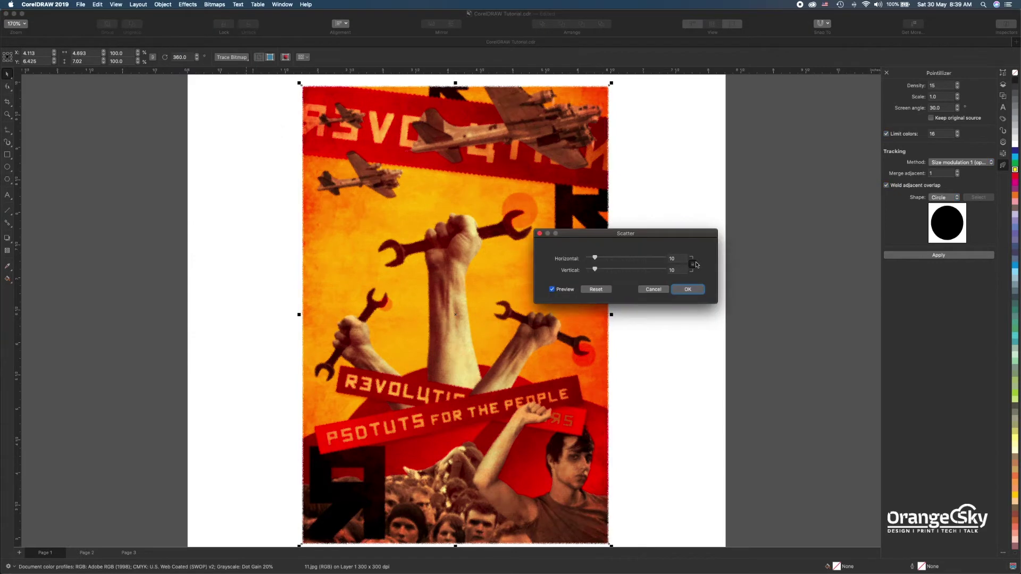
click(688, 292)
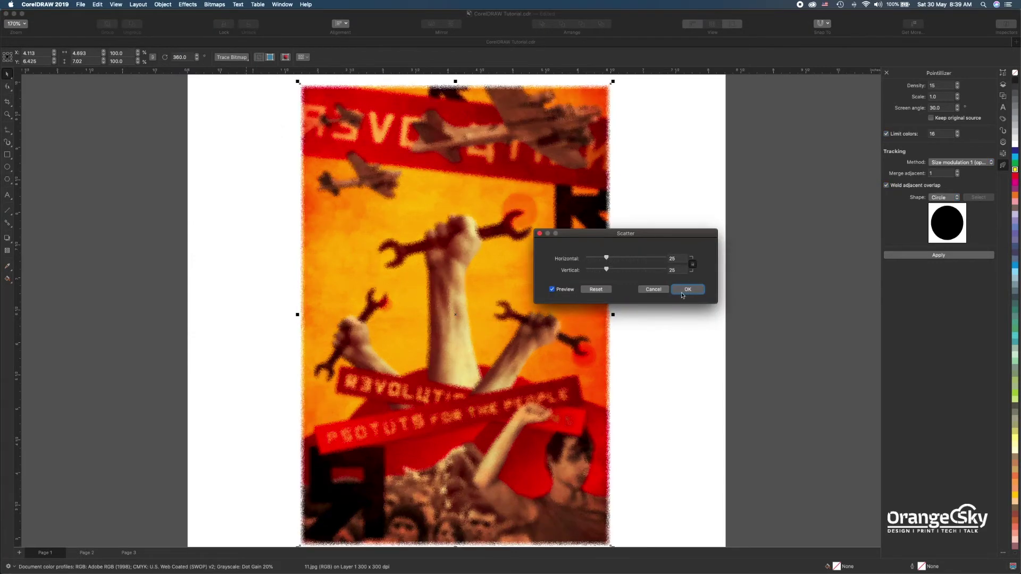
click(684, 292)
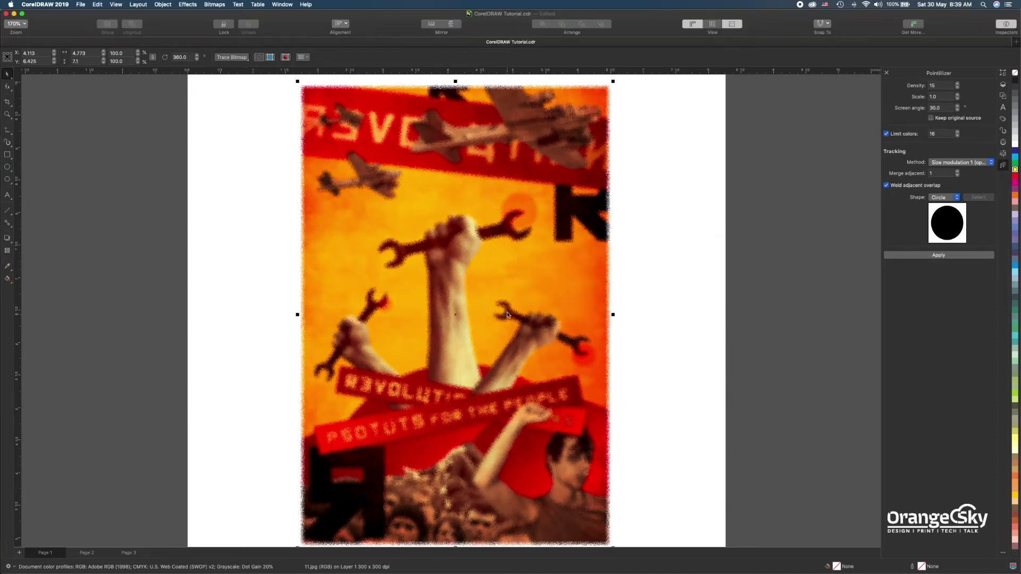
key(z)
key(F3)
drag(344, 182, 552, 444)
key(space)
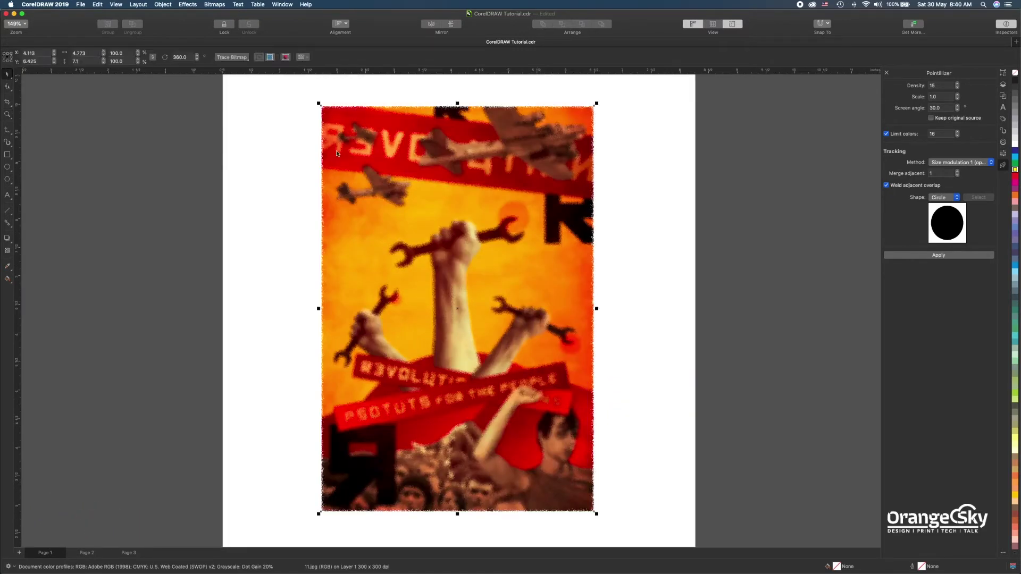
Look over the effects and bitmap commands, and undo the Scatter effect on the poster image.
click(192, 5)
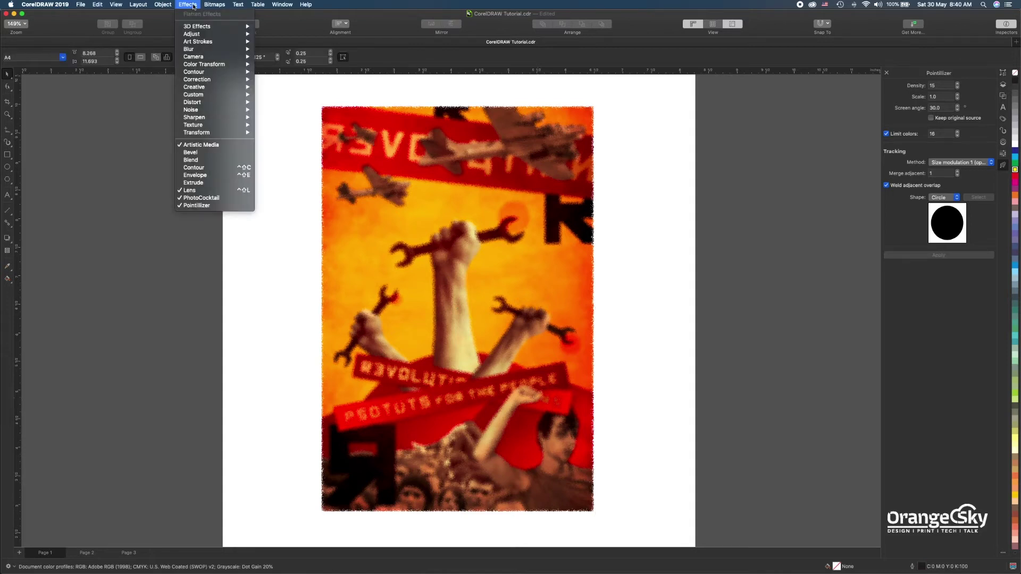
mouse_move(214, 3)
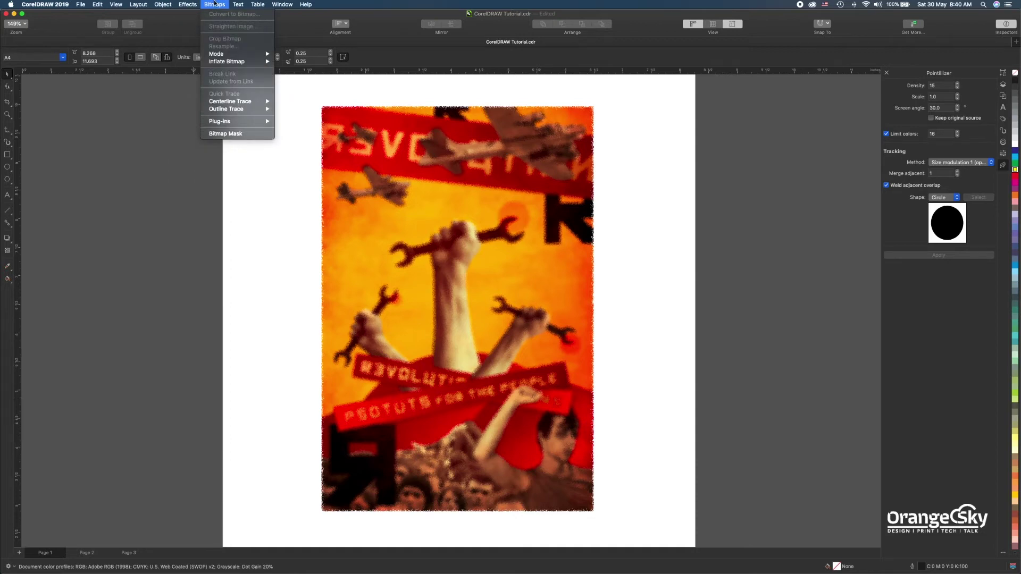
click(278, 206)
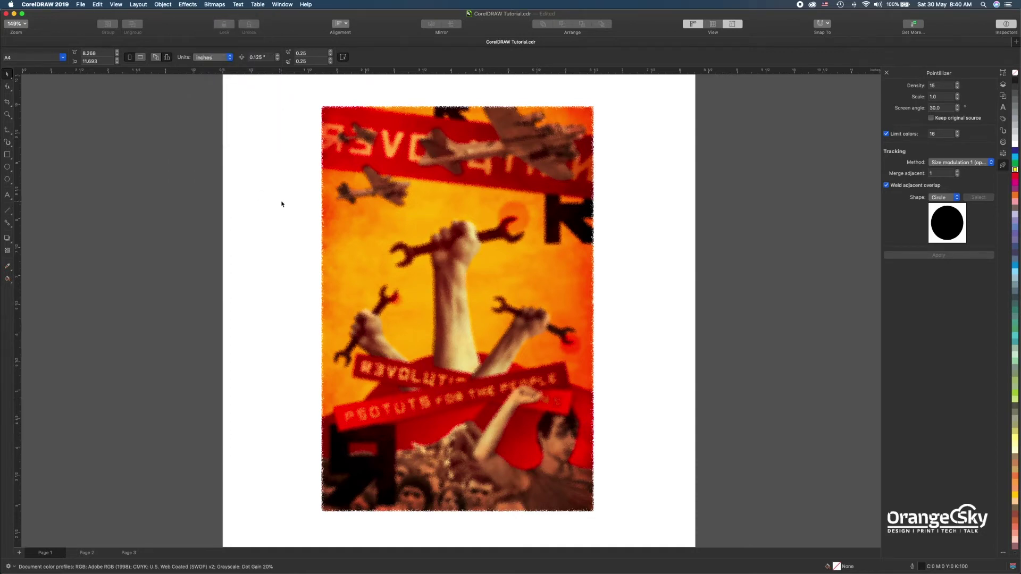
key(super+z)
Begin converting the poster image to a bitmap and try a resolution of 450 dpi.
click(214, 5)
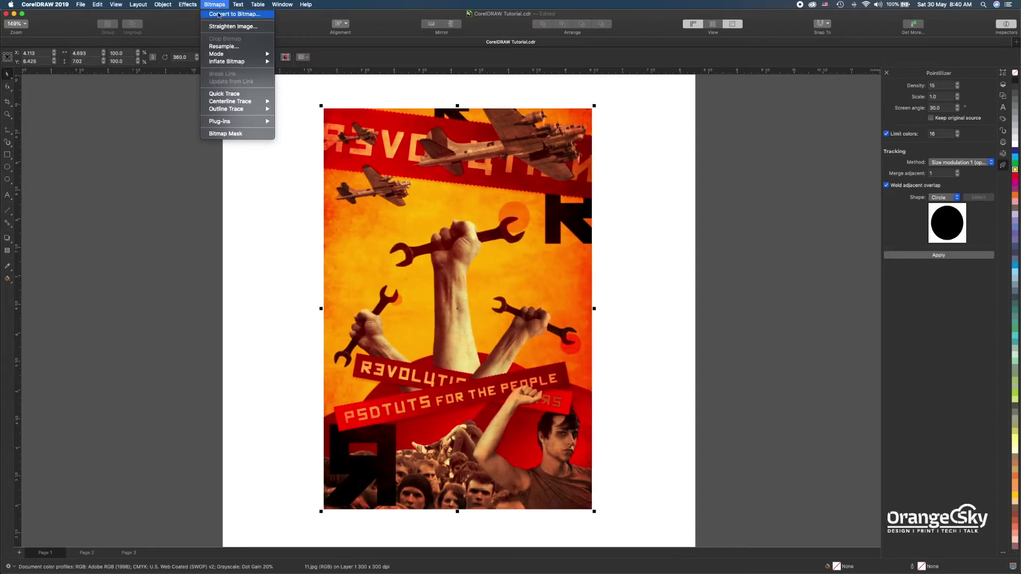
click(219, 14)
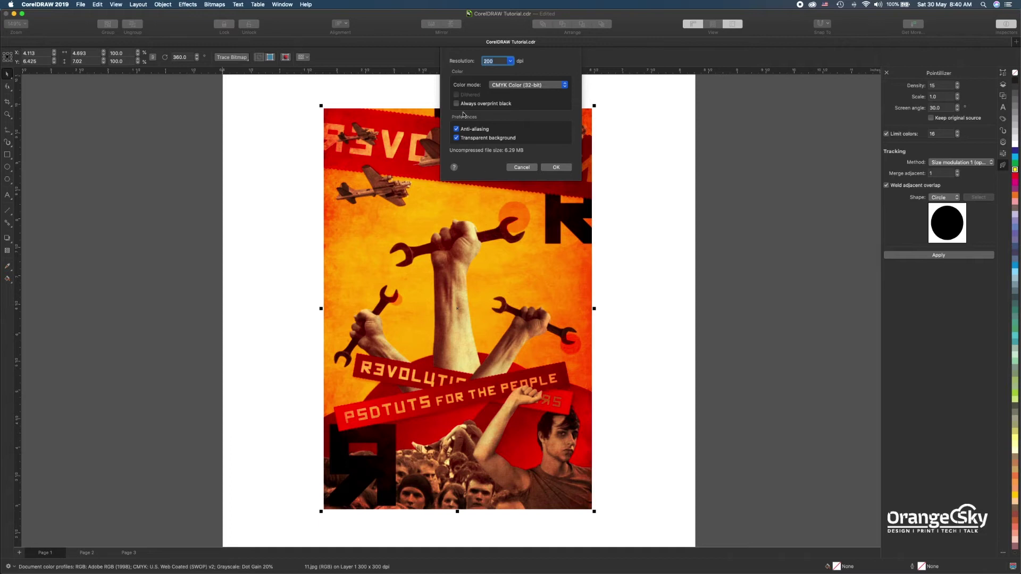
click(511, 62)
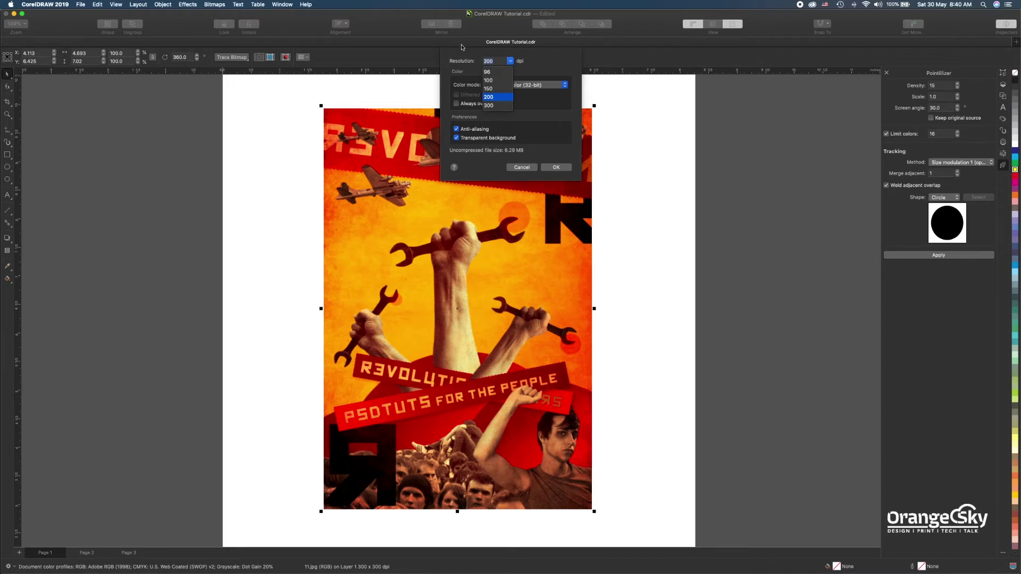
text(450)
key(Return)
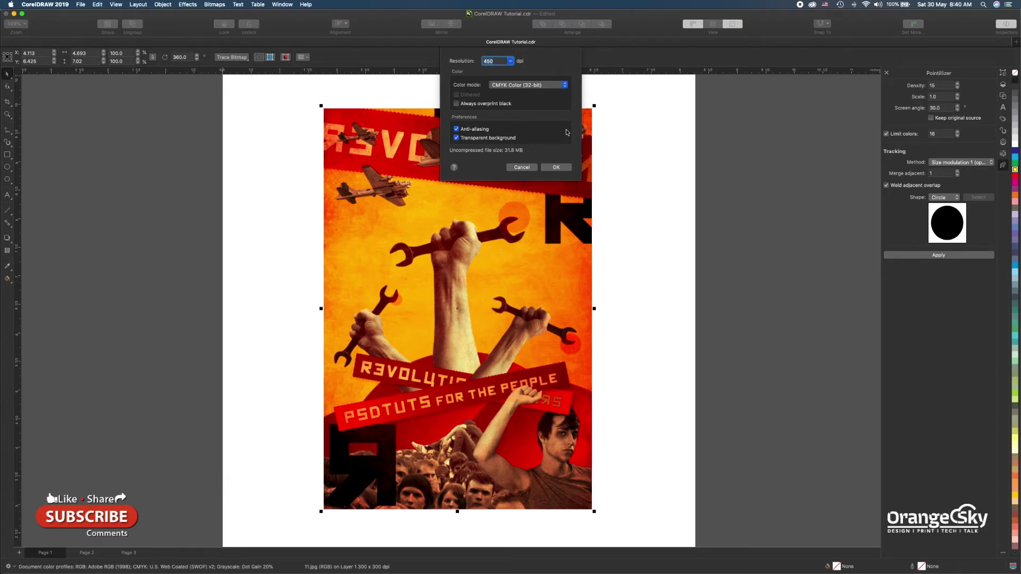
Convert the poster image to a 150 dpi bitmap in CMYK Color (32-bit) mode, and undo the conversion.
text(150)
key(Return)
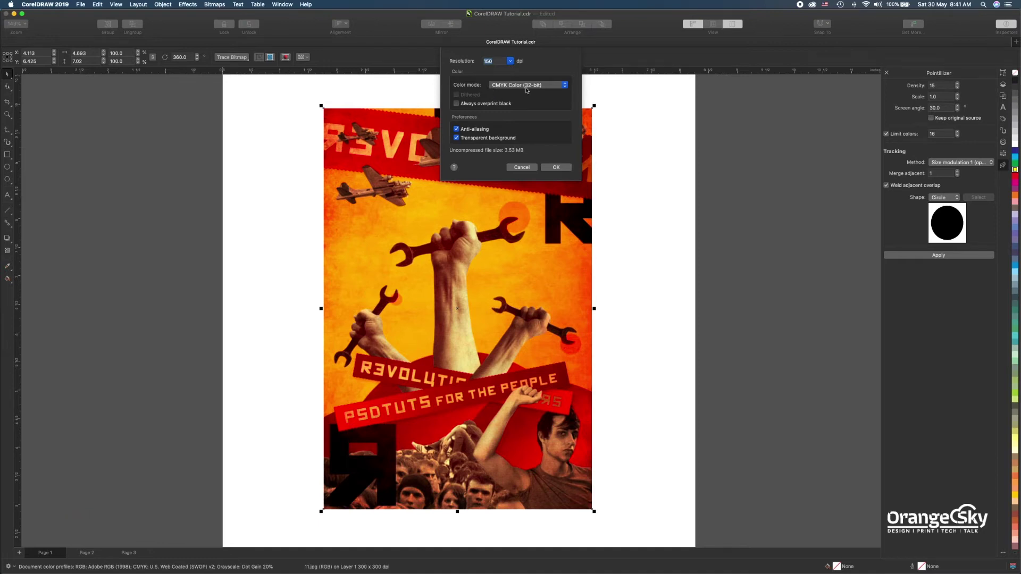
click(515, 85)
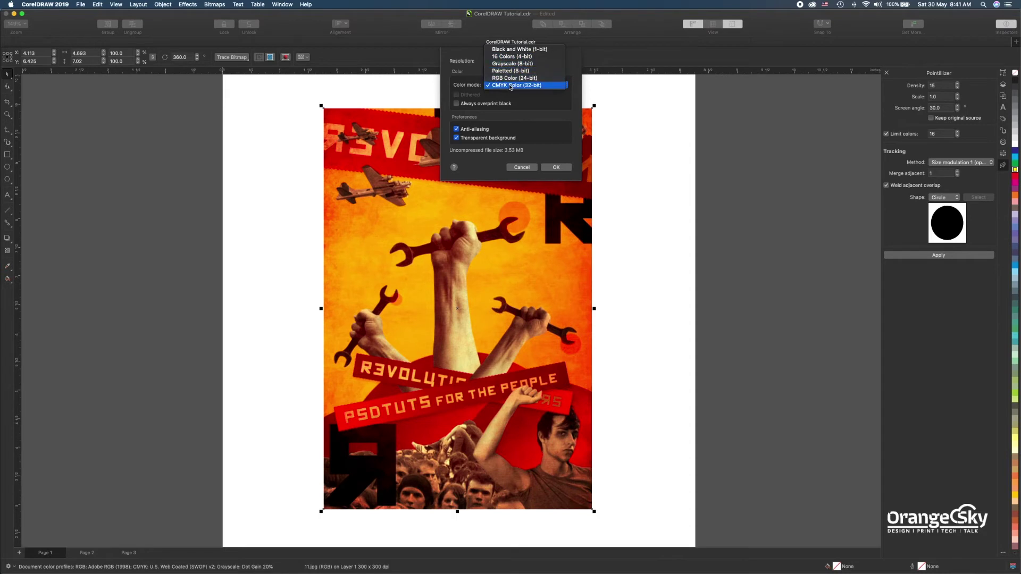
click(528, 86)
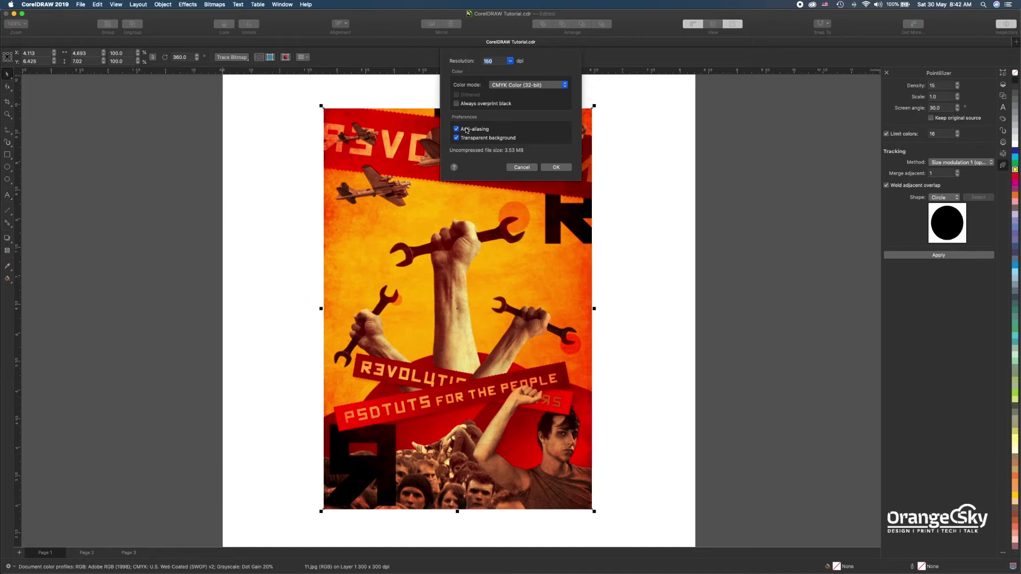
click(557, 167)
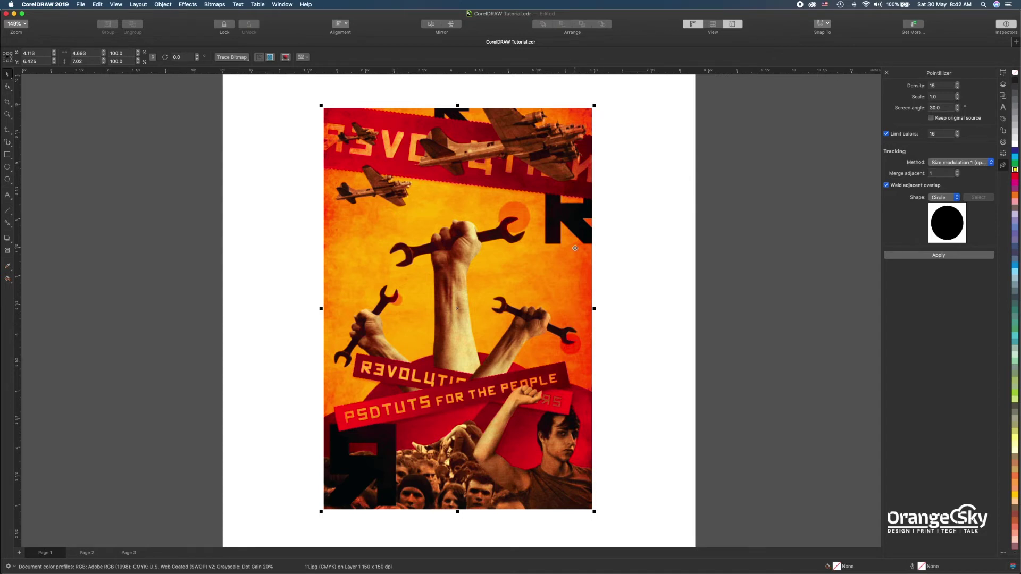
key(super+z)
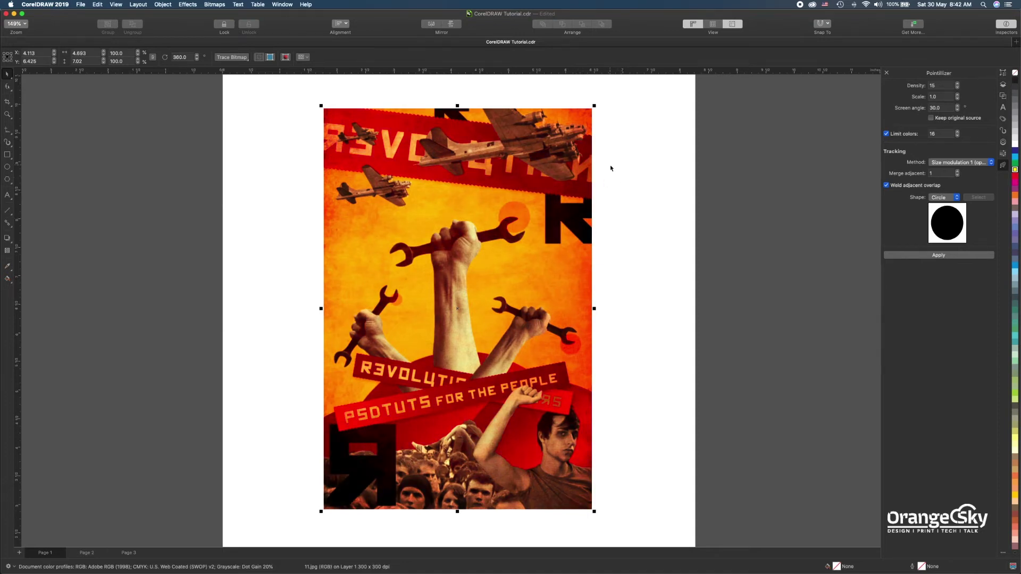
Try straightening the poster image with a lens distortion correction of -1.3 and a rotation of 10 degrees.
click(214, 4)
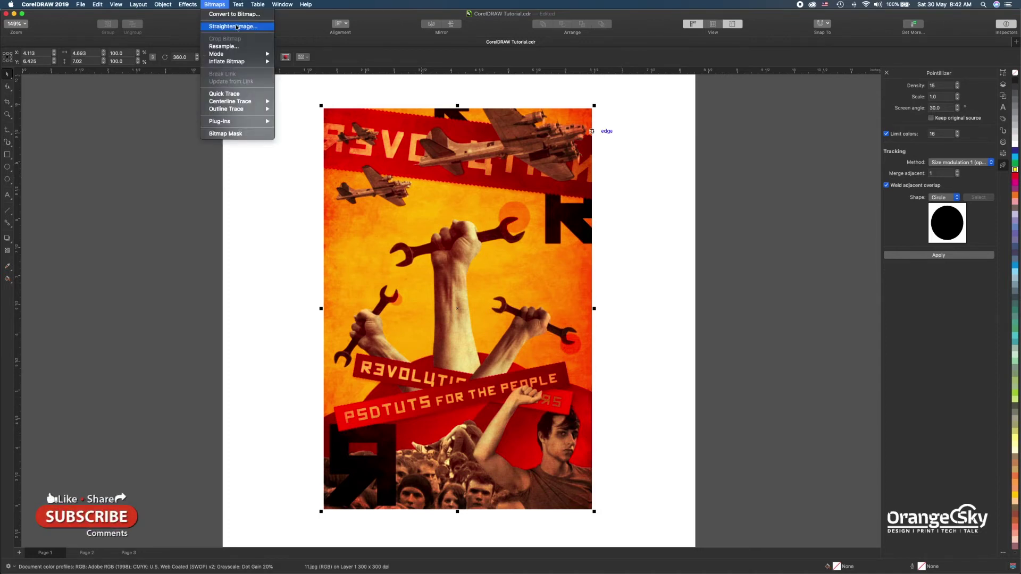
click(534, 152)
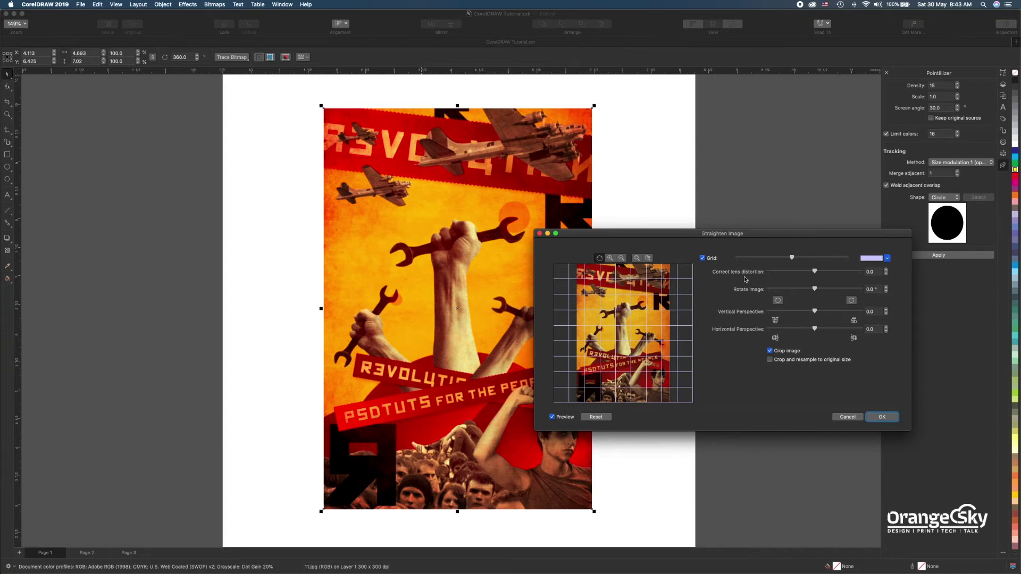
drag(815, 273, 813, 272)
click(867, 289)
text(10)
key(Return)
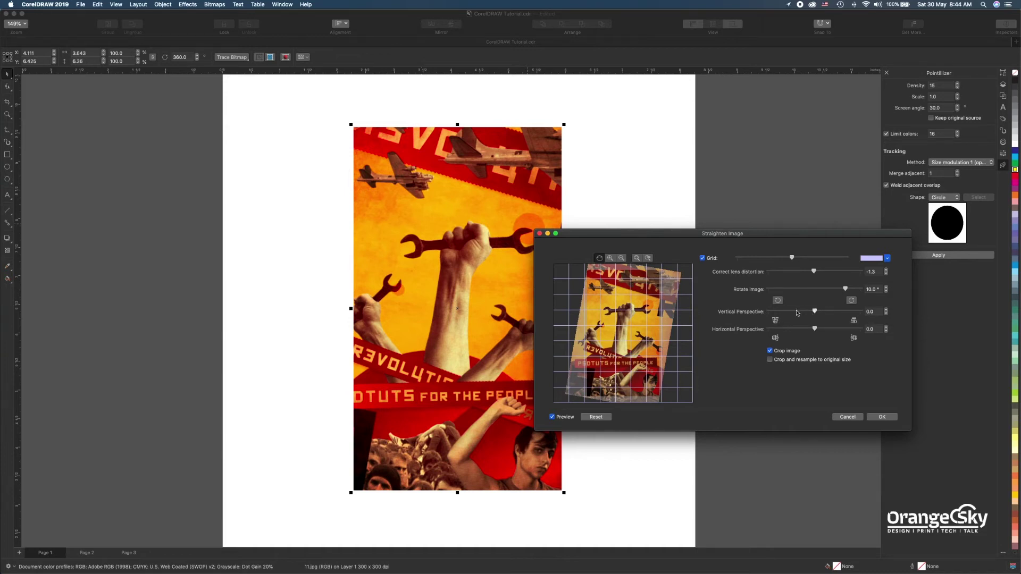
Set the vertical perspective to -1.0 and compare the straightened poster without and with image cropping.
key(Tab)
text(-5)
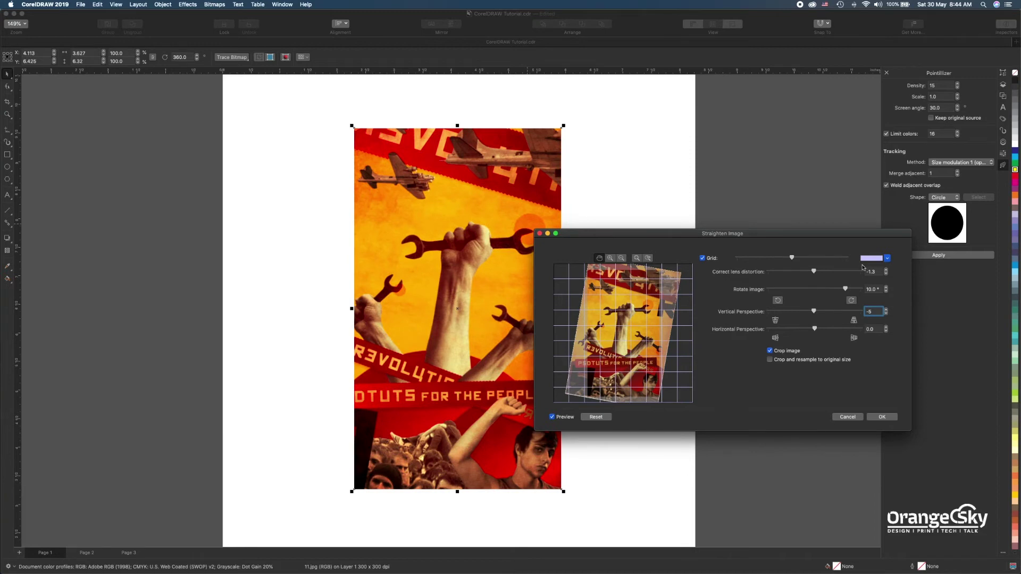
key(Tab)
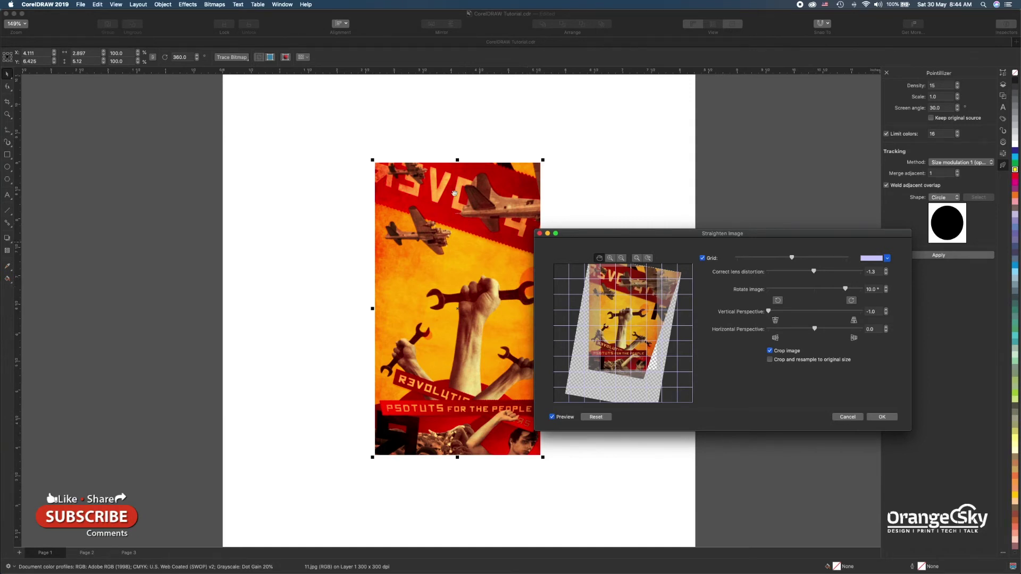
drag(607, 236, 616, 175)
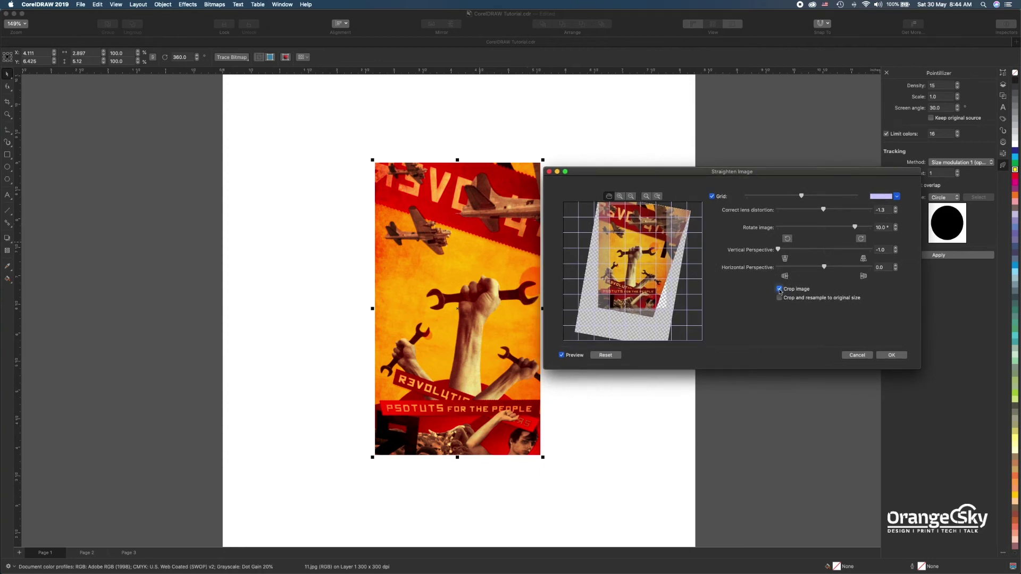
click(779, 289)
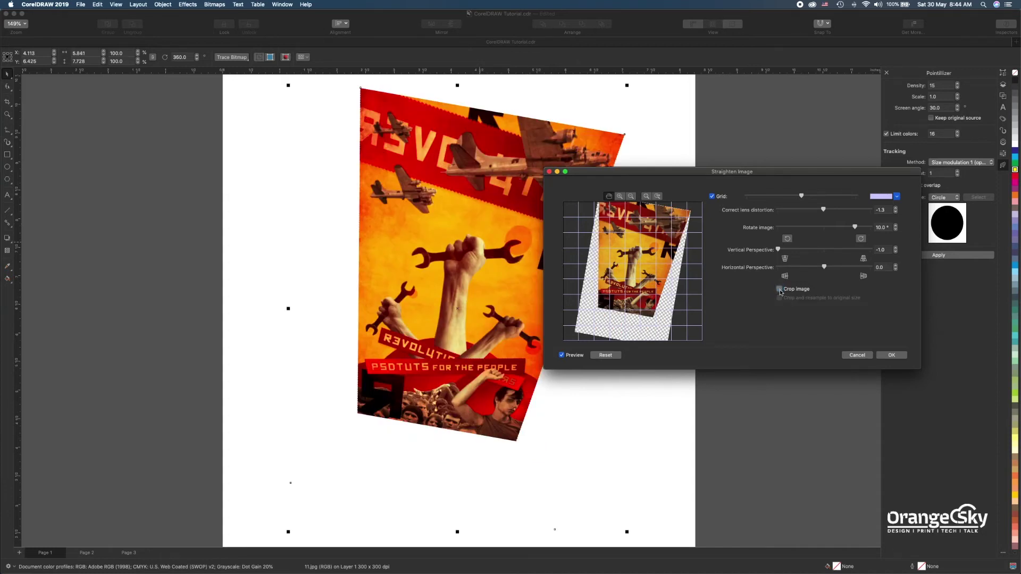
click(779, 290)
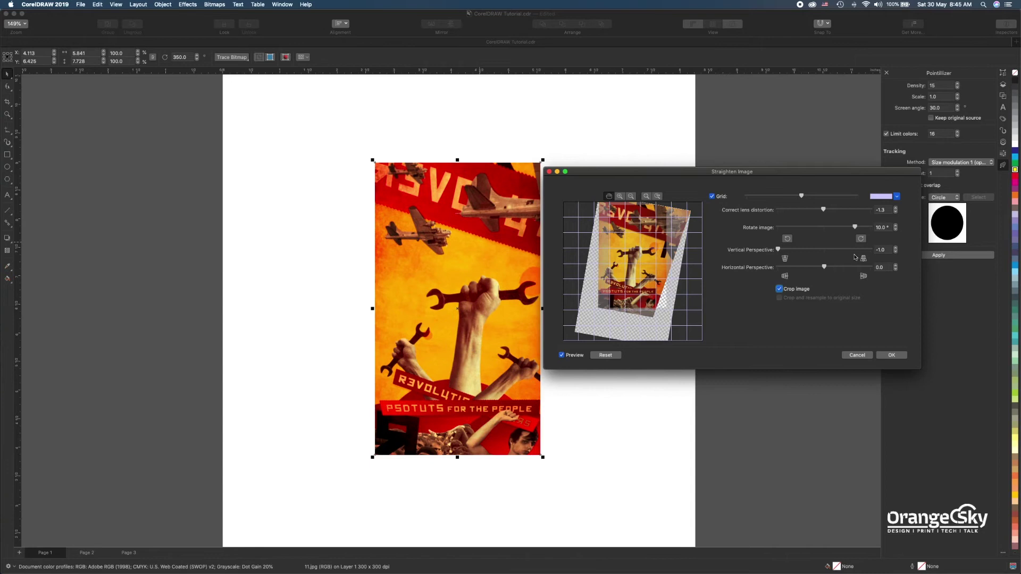
Set the straightening rotation to 0 degrees and enable cropping and resampling to the original size.
click(887, 226)
text(0)
key(Return)
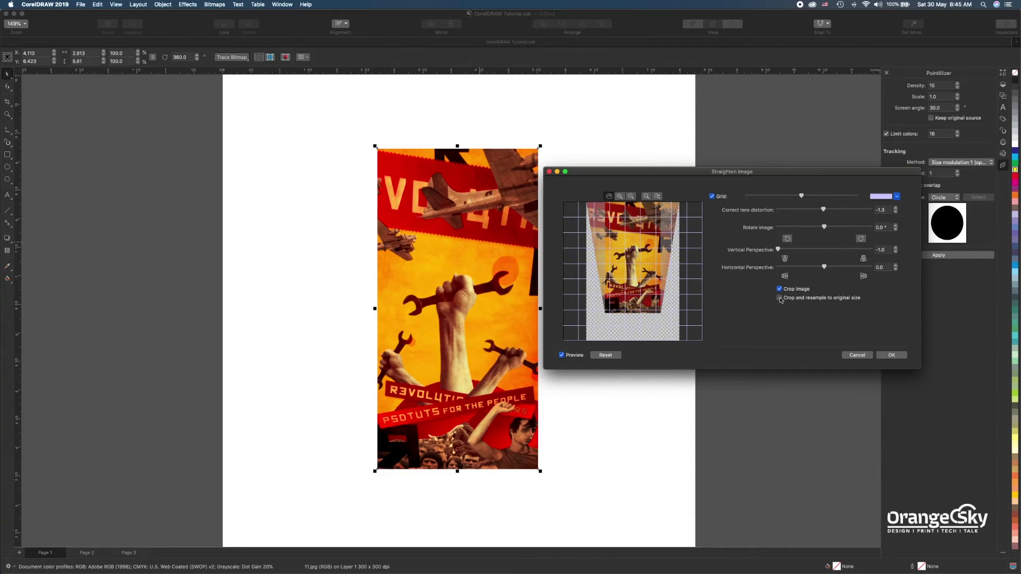
click(779, 298)
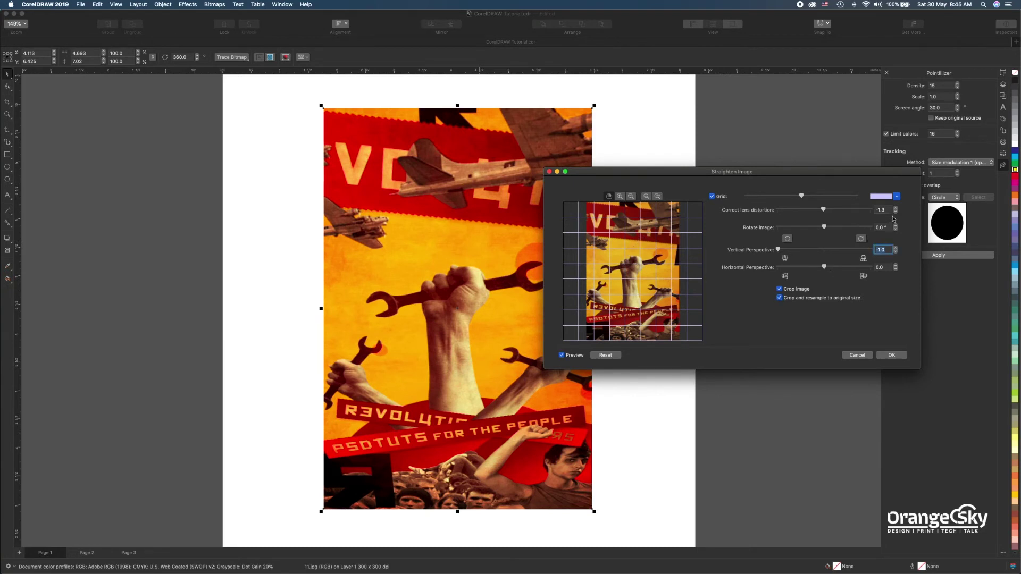
Try a horizontal perspective of 1.0 on the poster image and cancel the straightening.
double_click(871, 266)
key(Return)
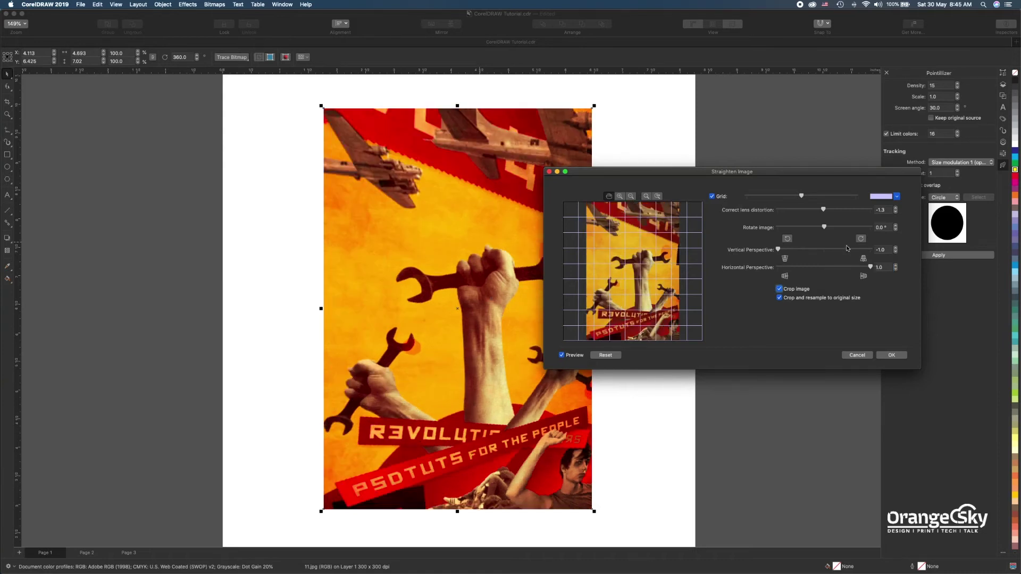
click(862, 356)
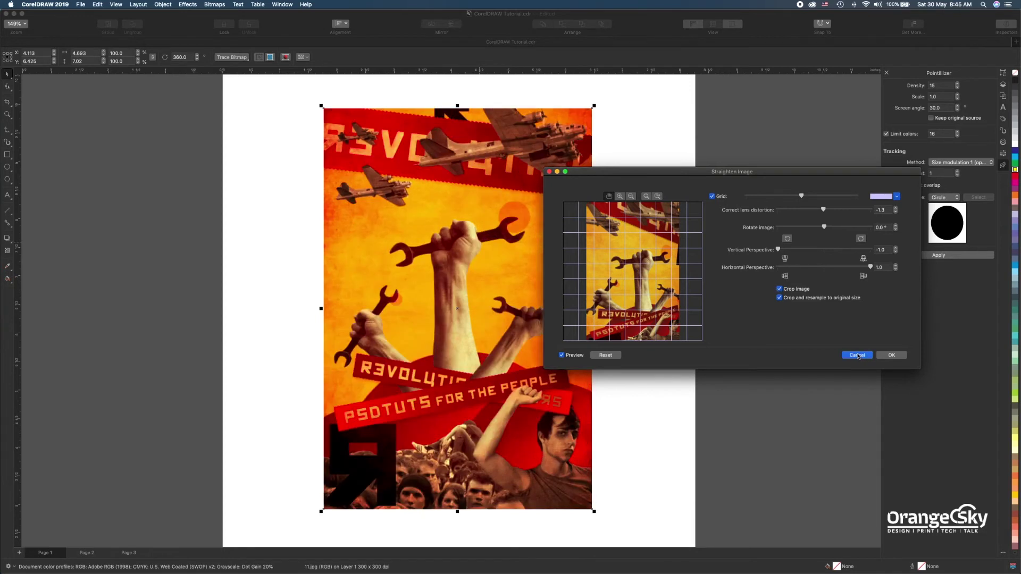
Nudge the poster image up and crop away its top strip with the Shape tool and Crop Bitmap, leaving it about 6.2 inches high.
click(228, 4)
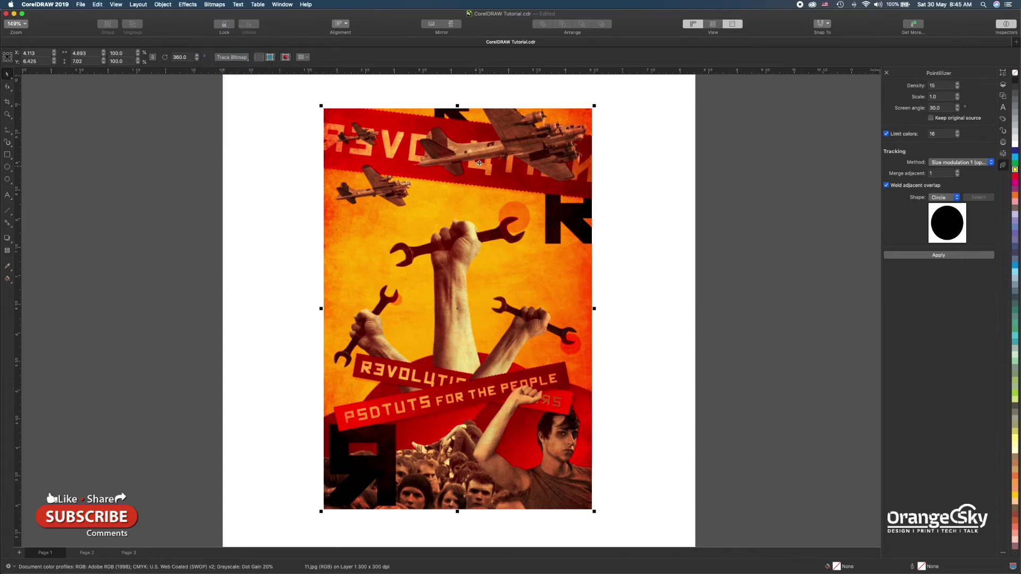
drag(349, 168, 352, 156)
click(8, 88)
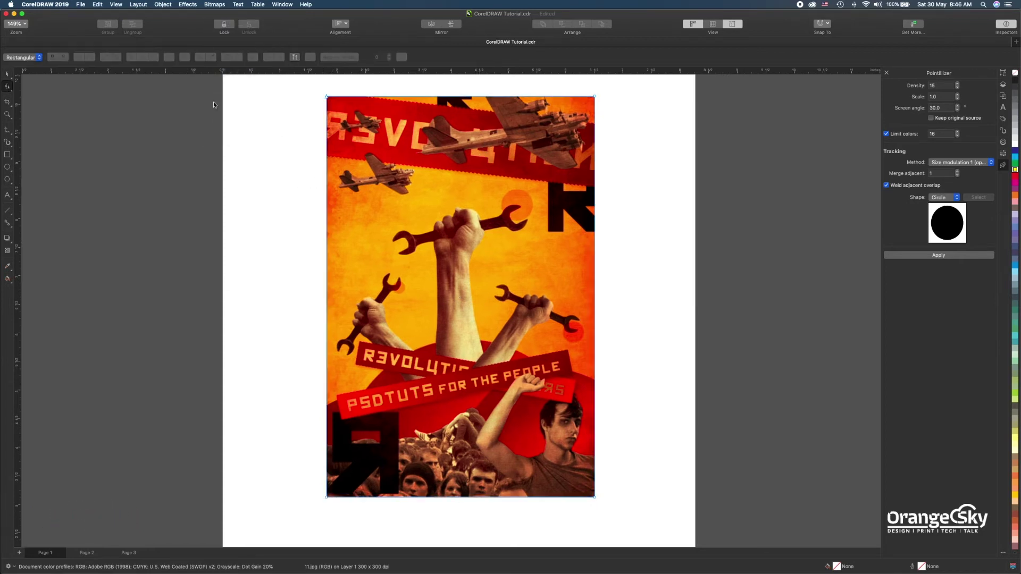
drag(308, 85, 596, 143)
click(8, 75)
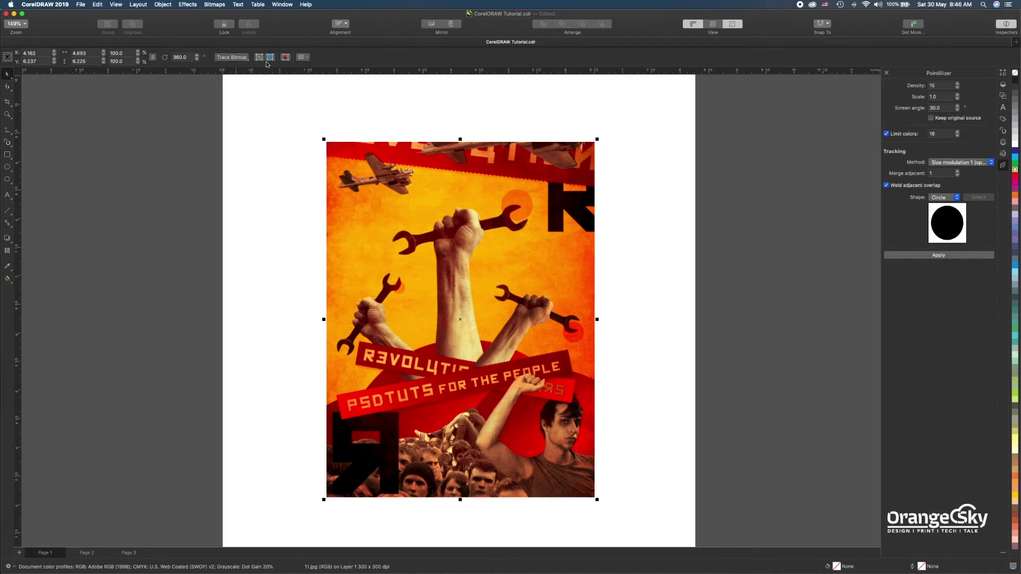
click(214, 5)
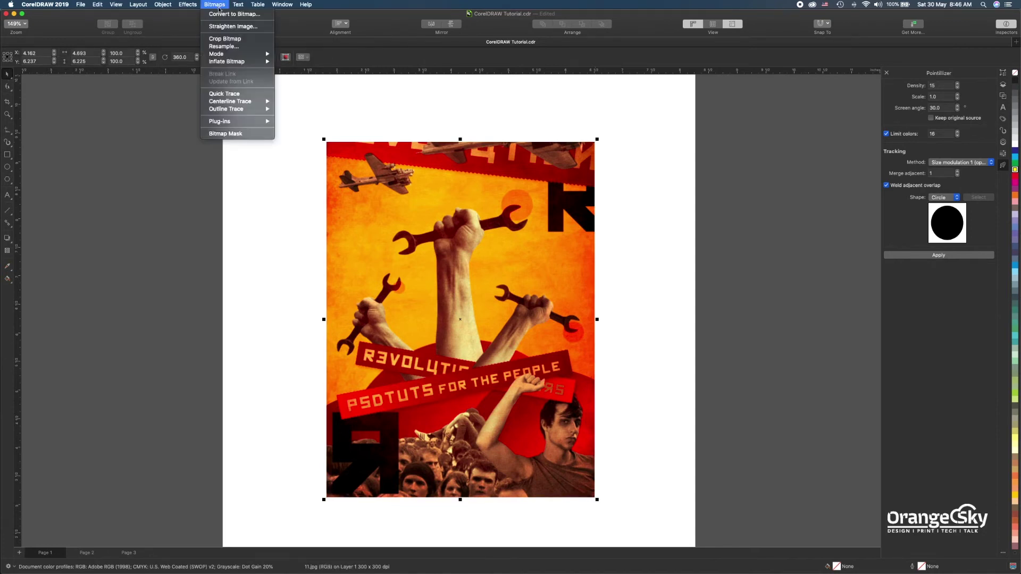
click(236, 41)
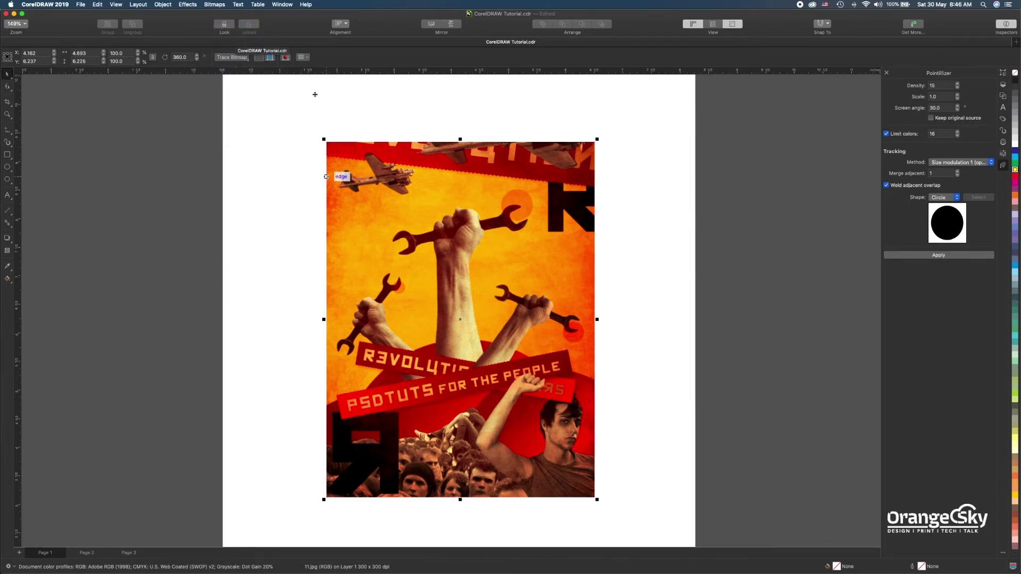
Try resampling the cropped poster bitmap to a width of 3 inches, using the Maintain original size option.
click(215, 4)
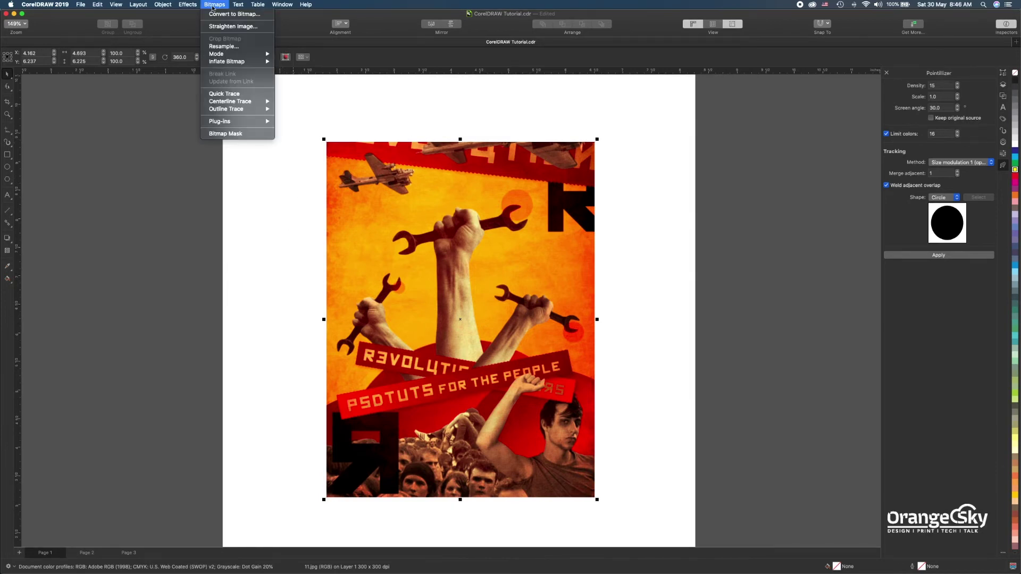
click(244, 51)
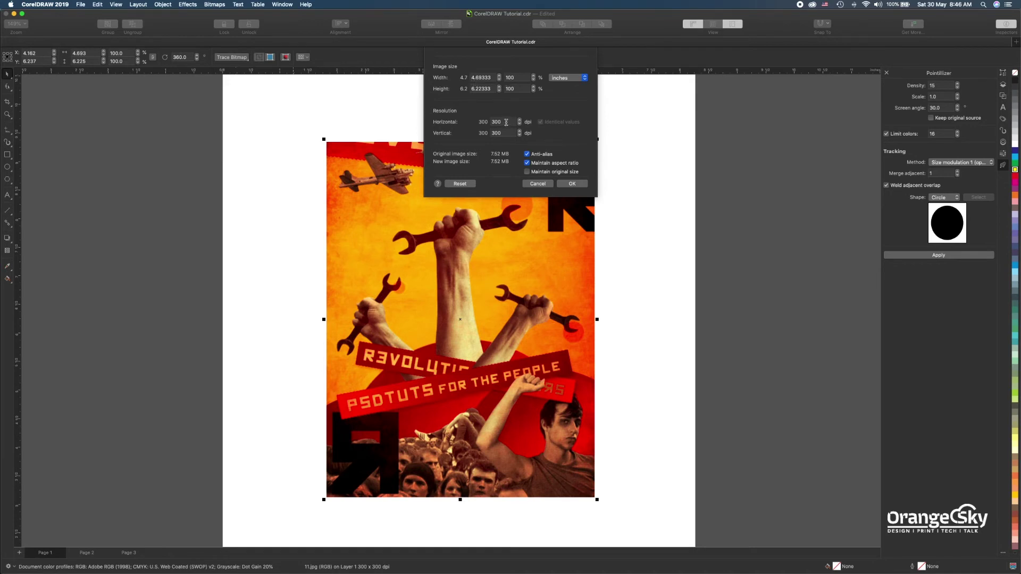
double_click(490, 77)
text(3)
key(Tab)
click(526, 172)
text(3)
key(Tab)
click(575, 184)
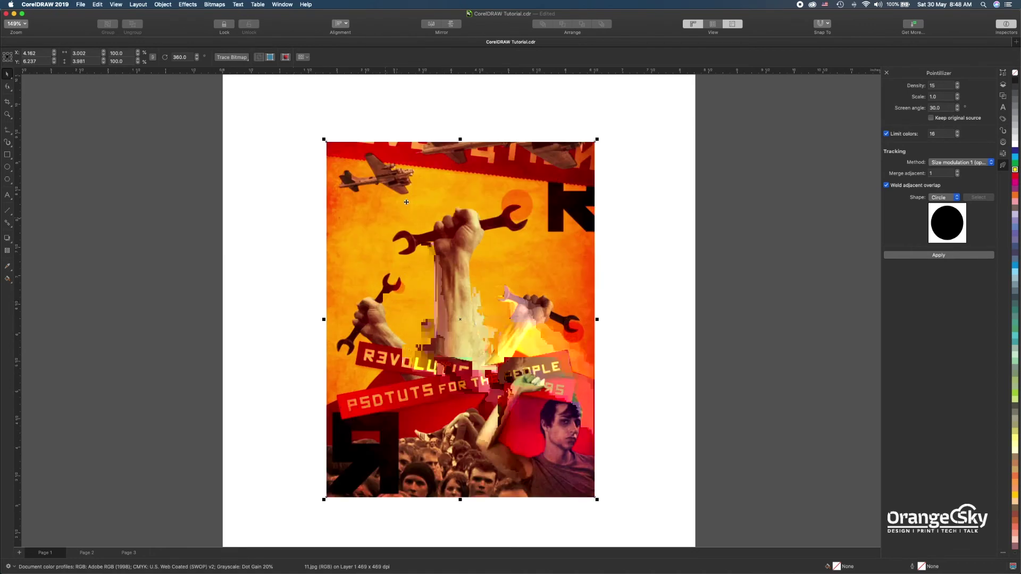
Try converting the poster to 1-bit black and white with the Line Art method, and undo the conversion.
click(214, 5)
mouse_move(257, 62)
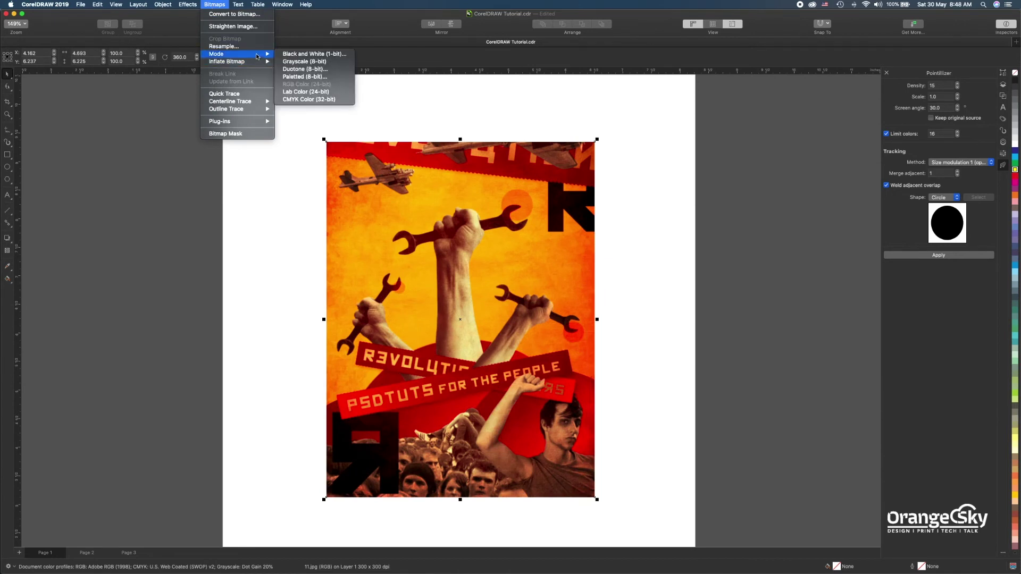
click(316, 56)
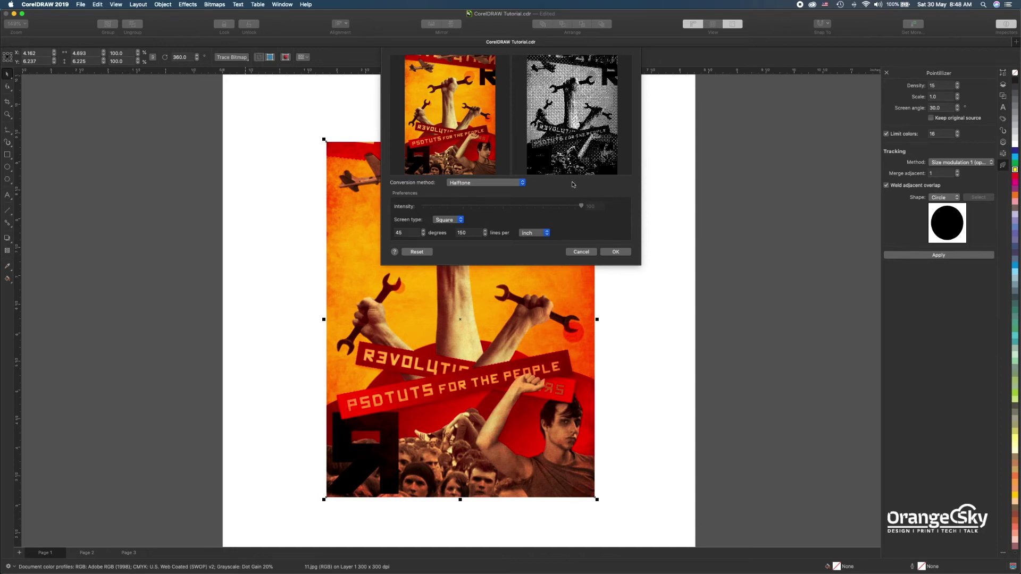
click(500, 183)
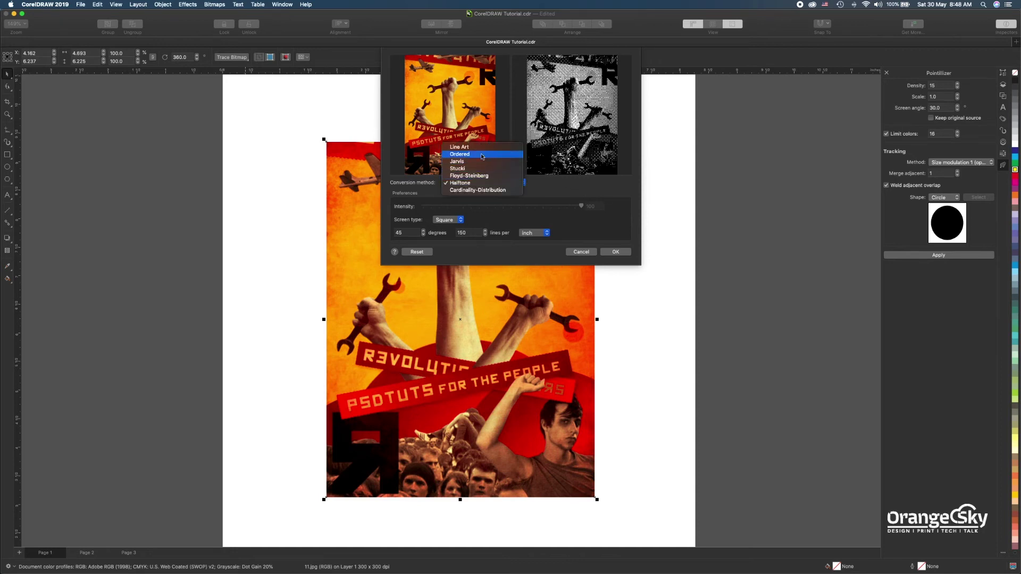
click(459, 147)
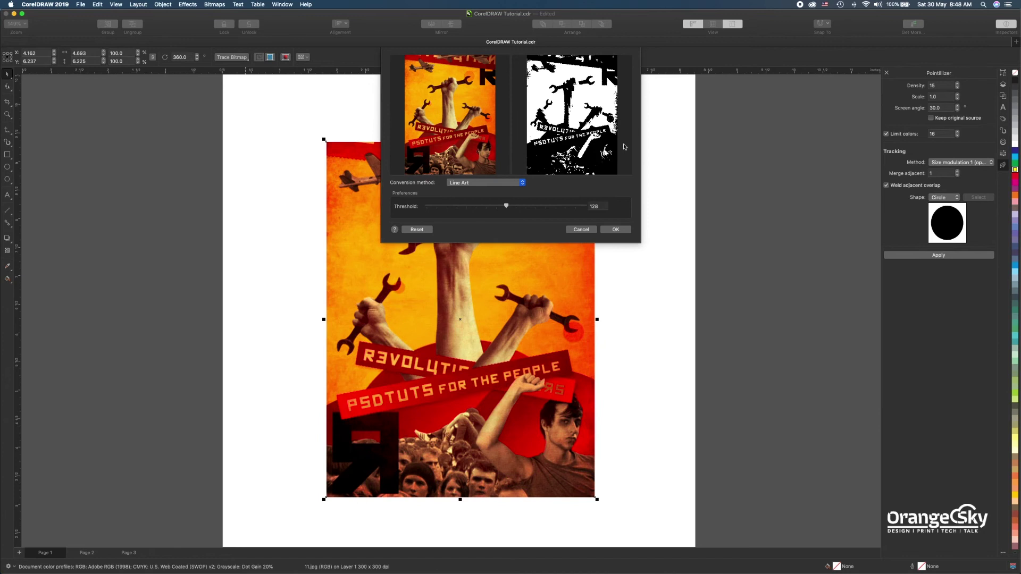
click(616, 230)
key(super+z)
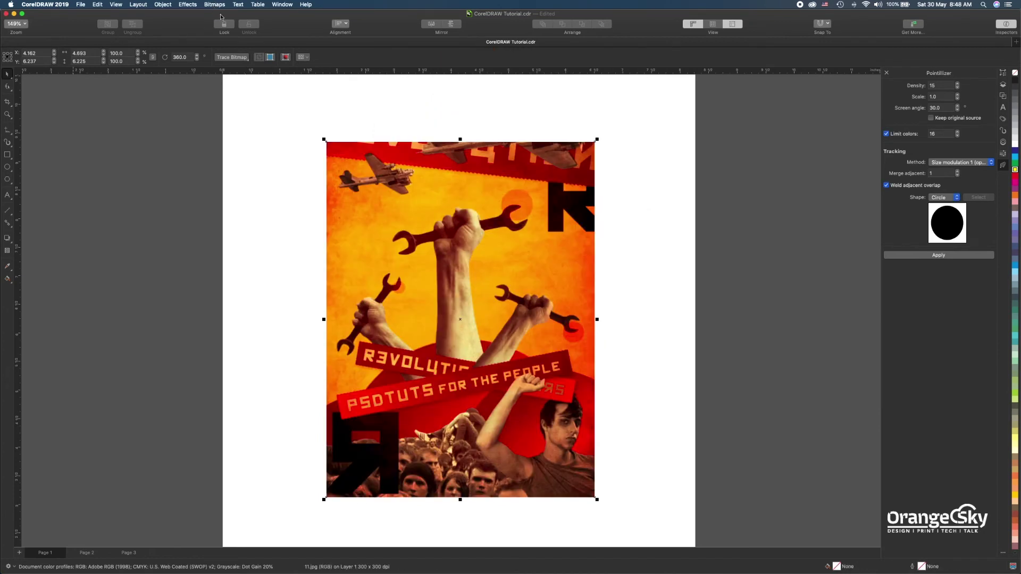
Preview the poster's 1-bit black-and-white conversion with Line Art, trying a threshold of 158, a higher one and a much lower one.
click(214, 4)
mouse_move(234, 53)
click(298, 53)
click(514, 184)
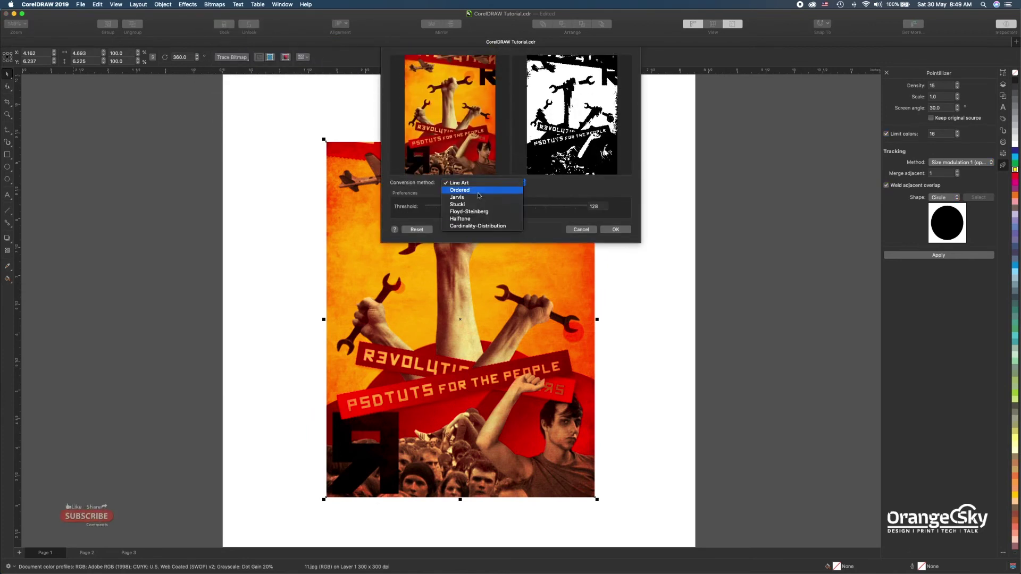
click(459, 183)
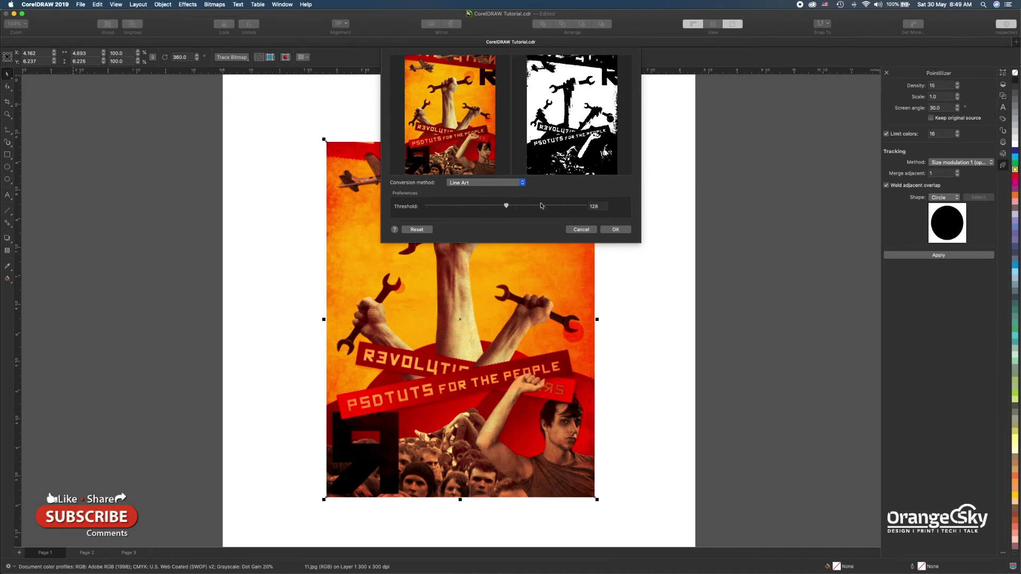
drag(506, 206, 525, 207)
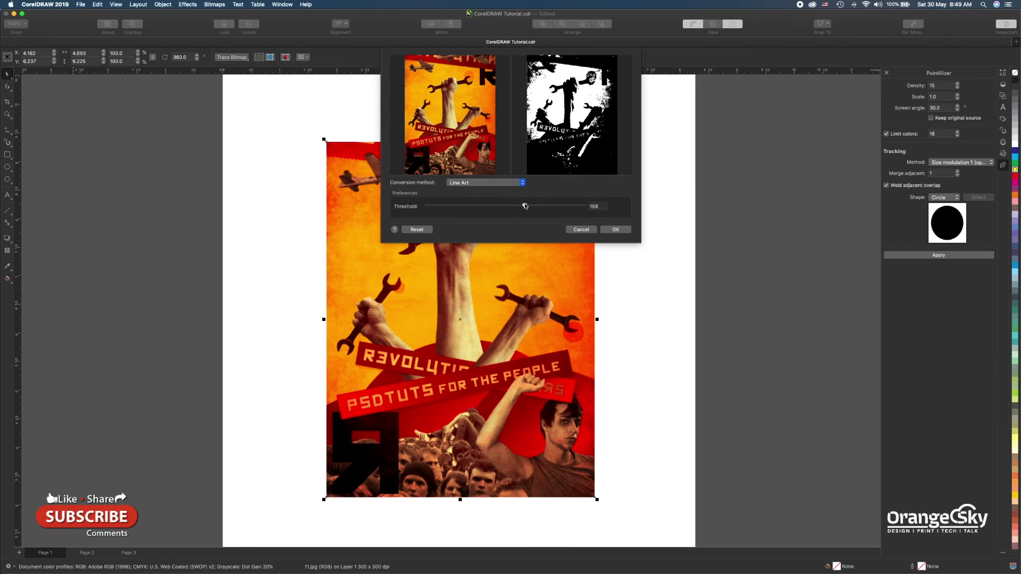
click(547, 206)
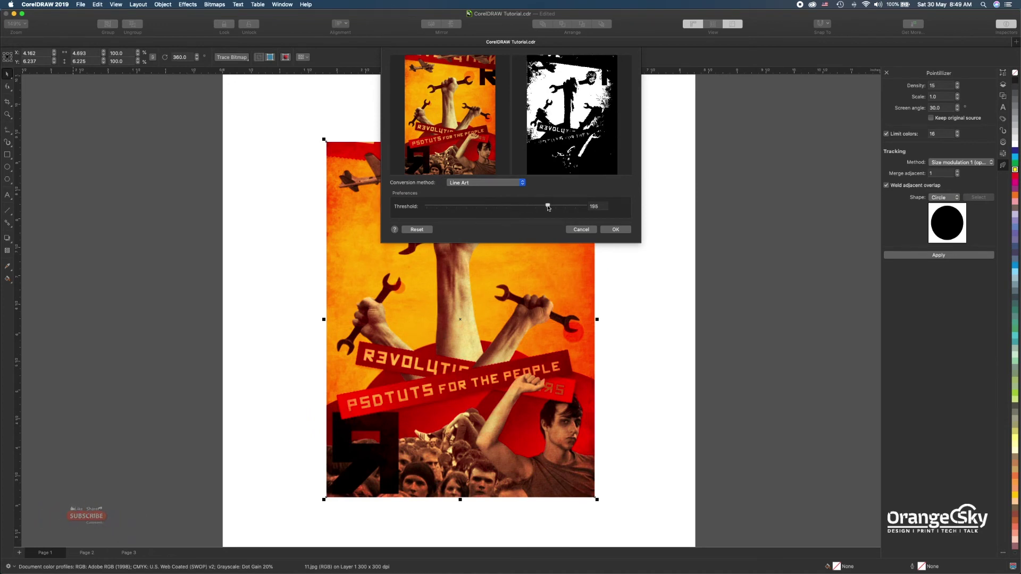
click(459, 207)
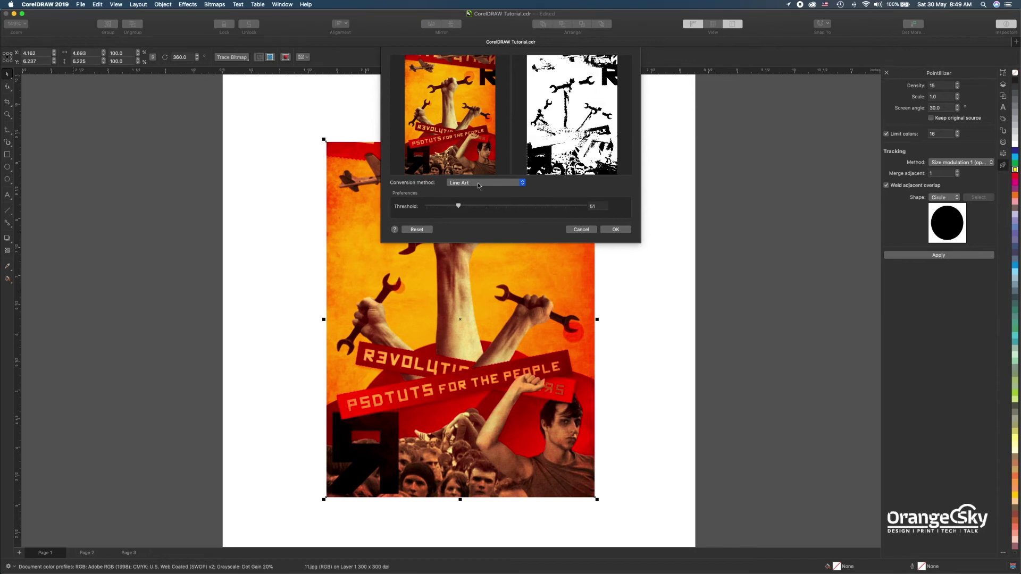
Switch the conversion method through Jarvis to Halftone and convert the poster with the Round screen type at 45 degrees and 150 lines per inch.
click(478, 184)
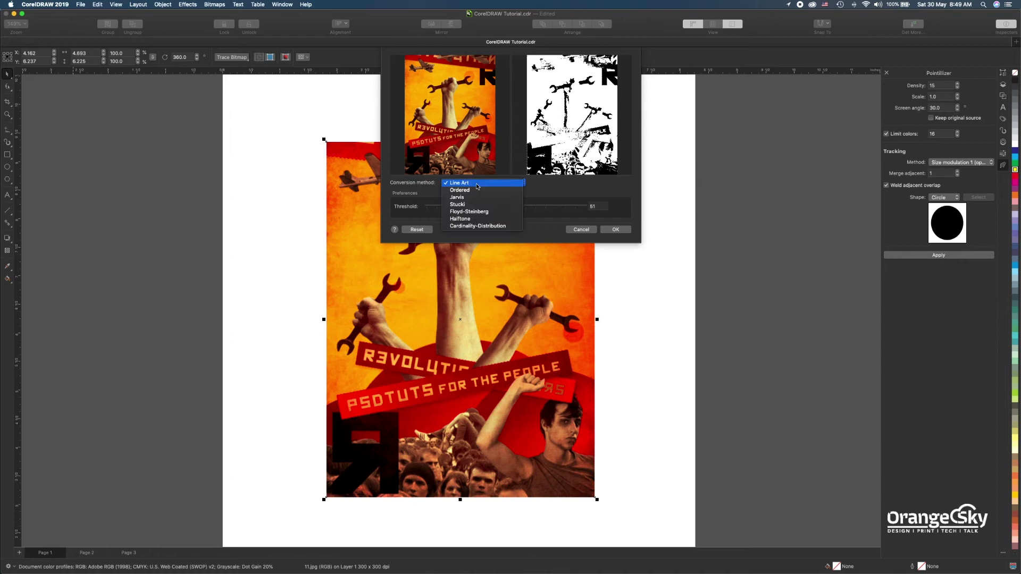
click(469, 211)
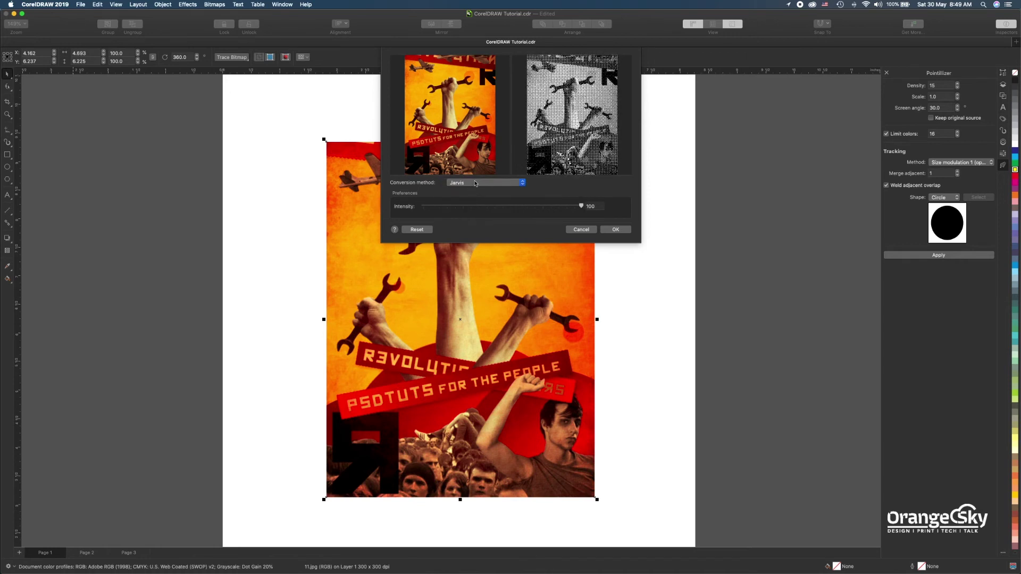
click(475, 186)
click(475, 192)
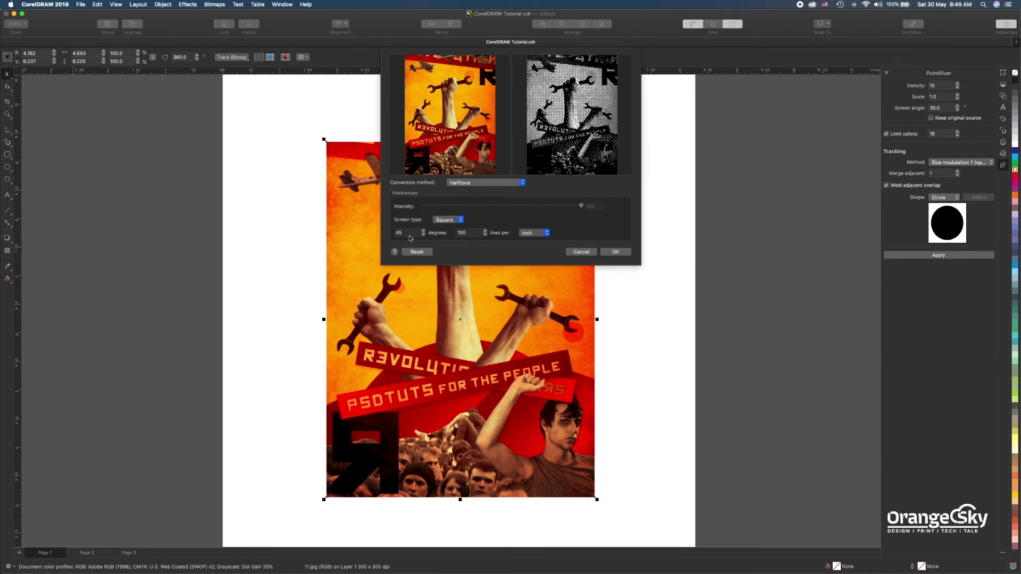
click(462, 220)
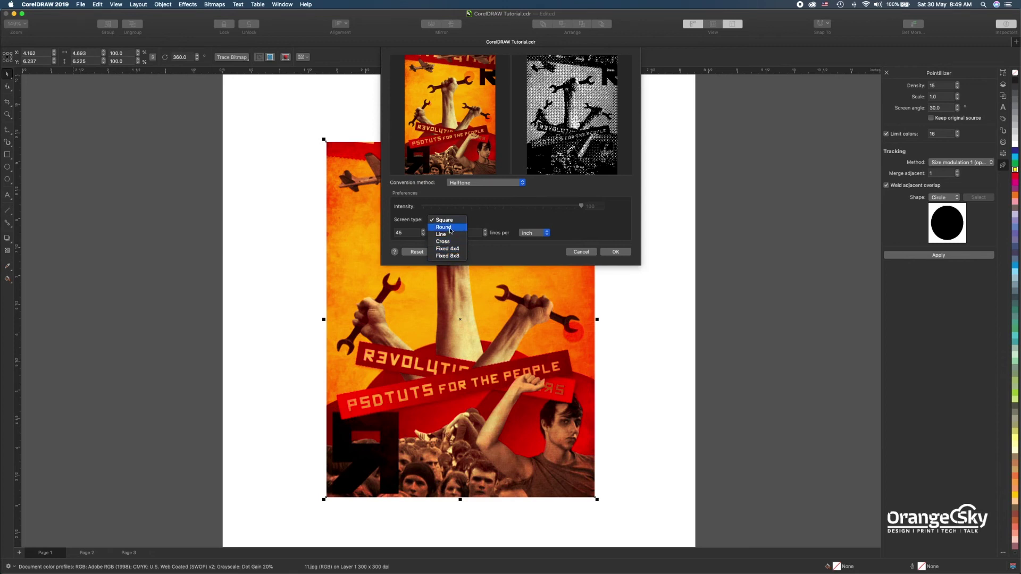
click(451, 230)
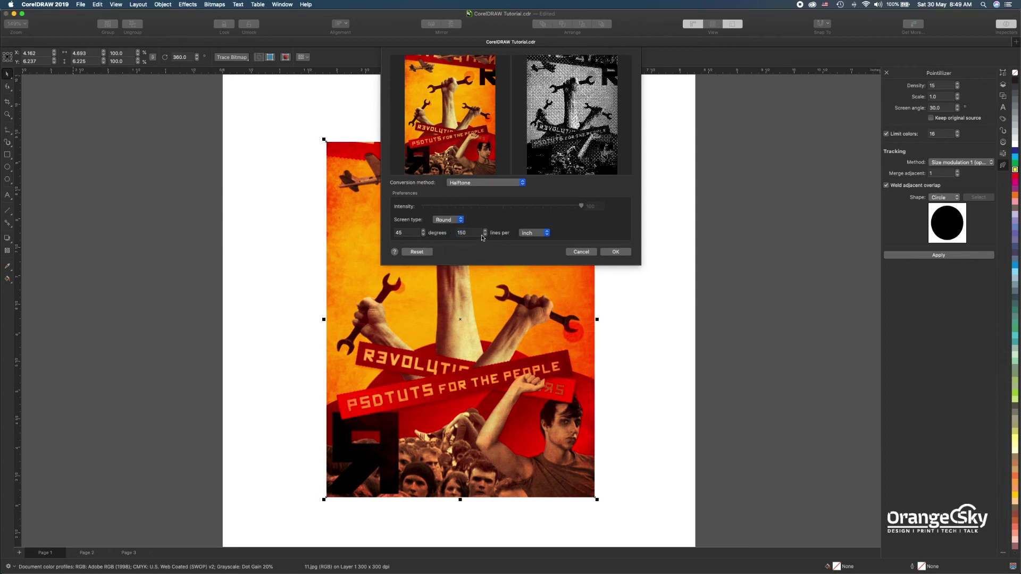
click(623, 252)
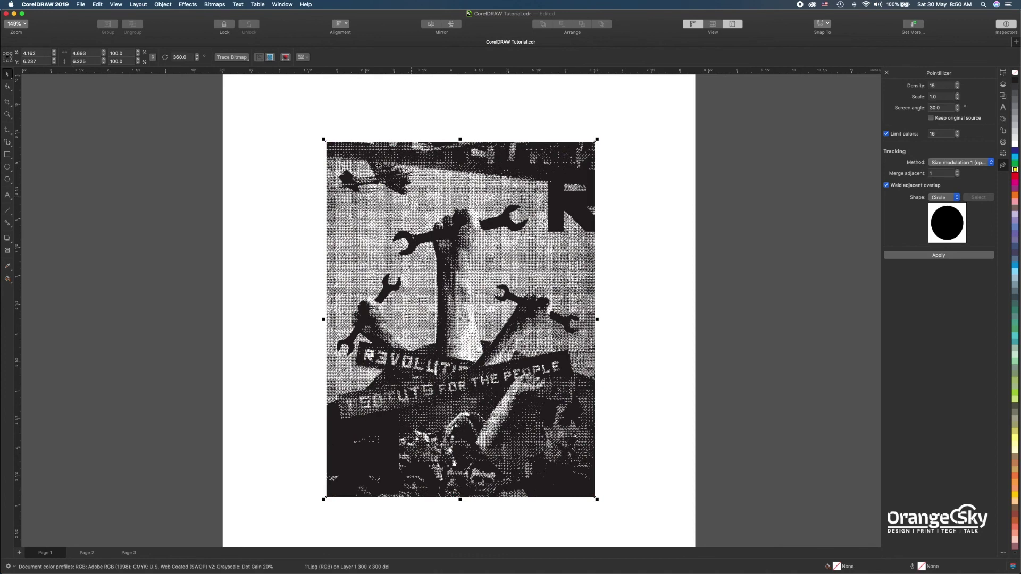
Examine the halftone dot pattern up close around the airplane, and undo the black-and-white conversion.
key(z)
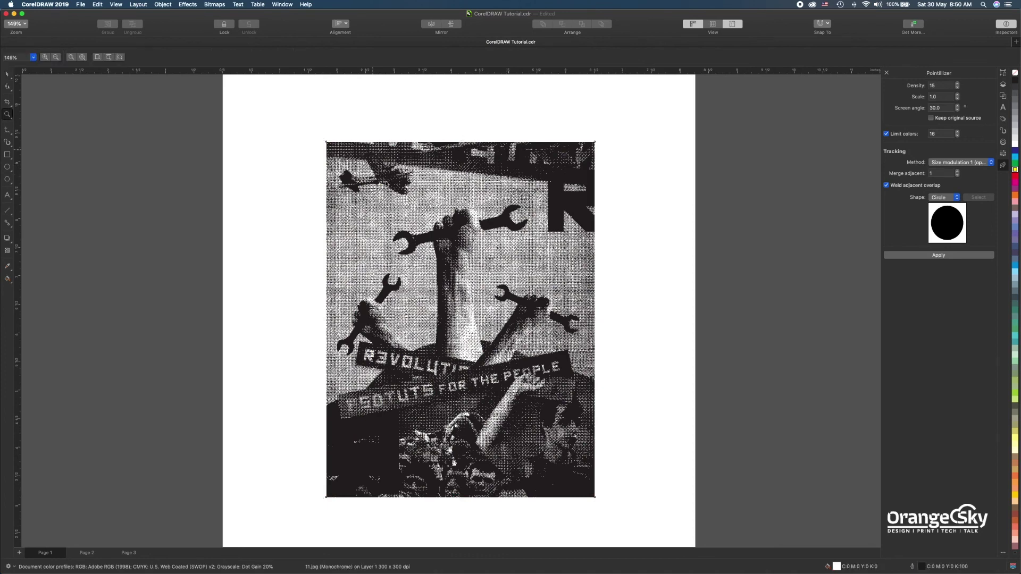
click(434, 234)
click(545, 370)
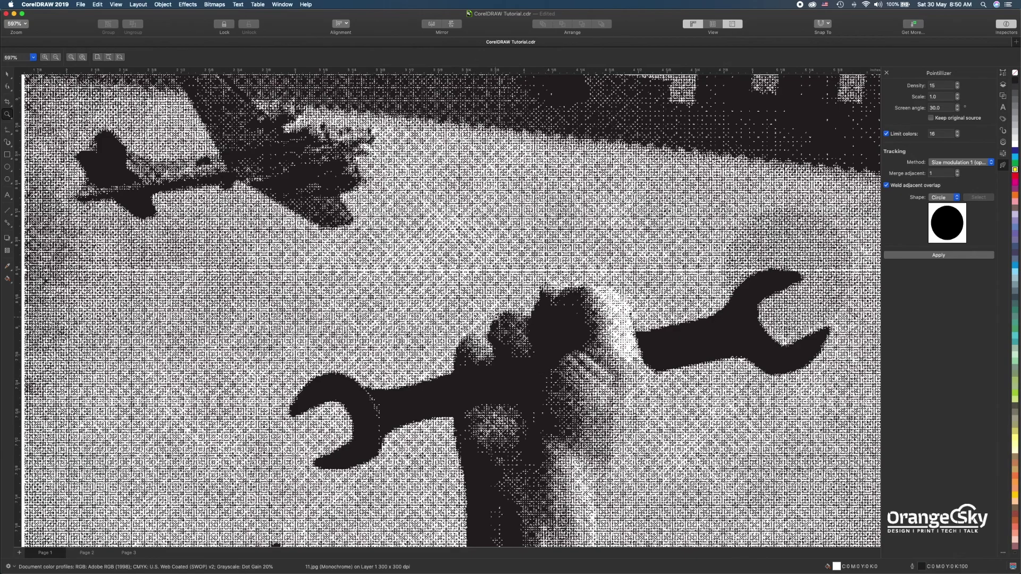
click(270, 193)
click(407, 318)
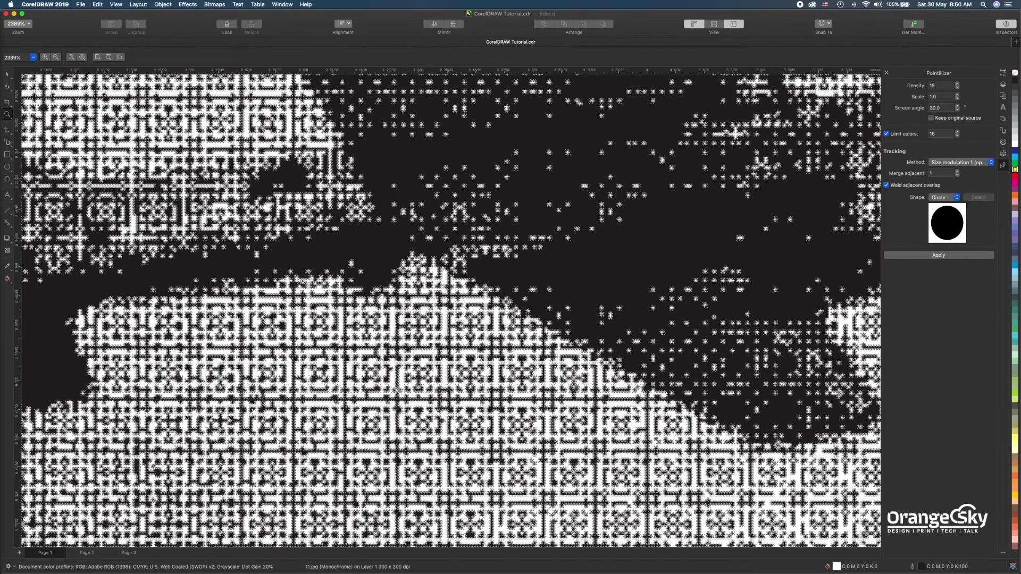
right_click(409, 277)
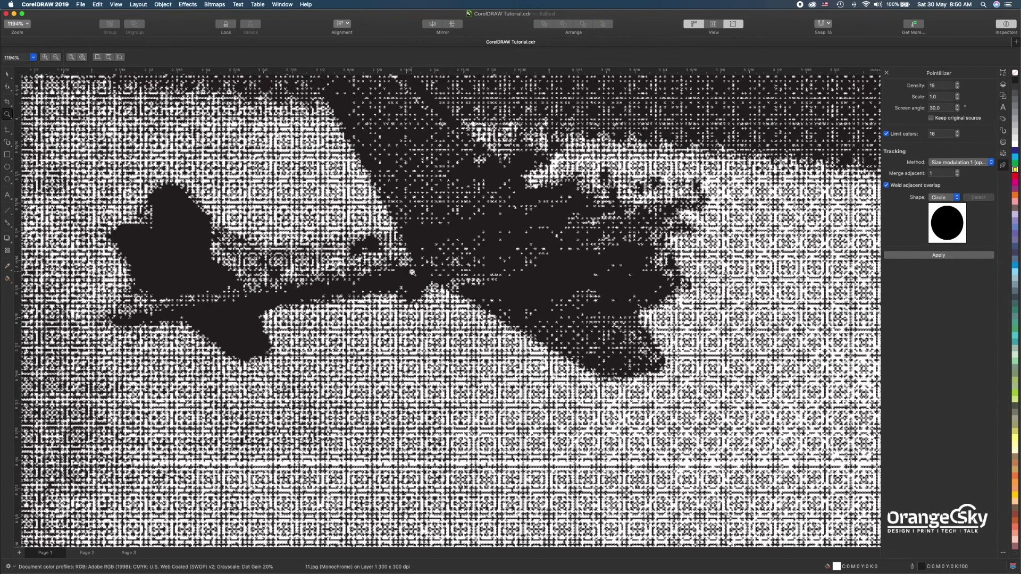
right_click(413, 272)
right_click(479, 273)
key(F3)
key(F3)
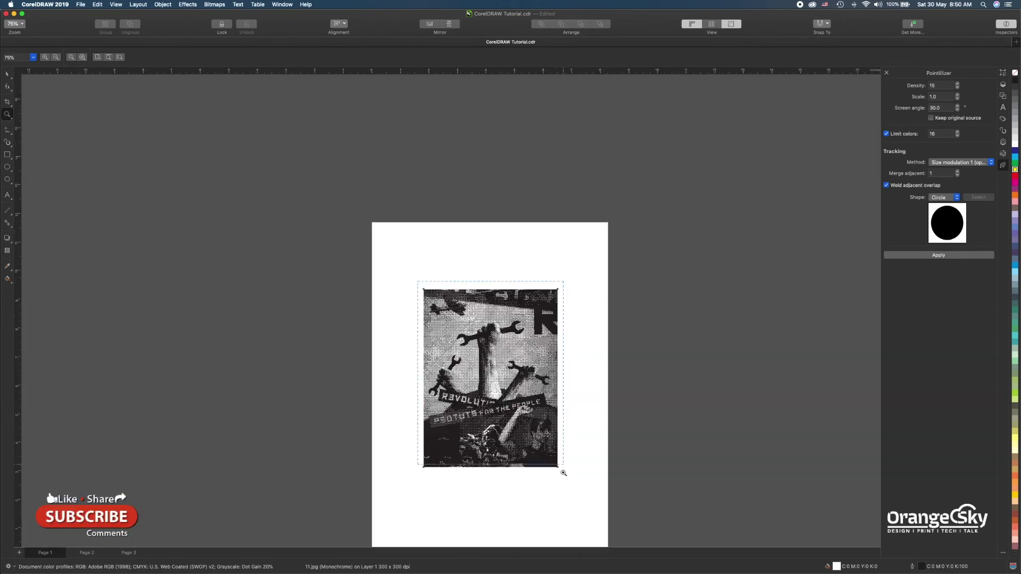
key(shift+F2)
click(7, 72)
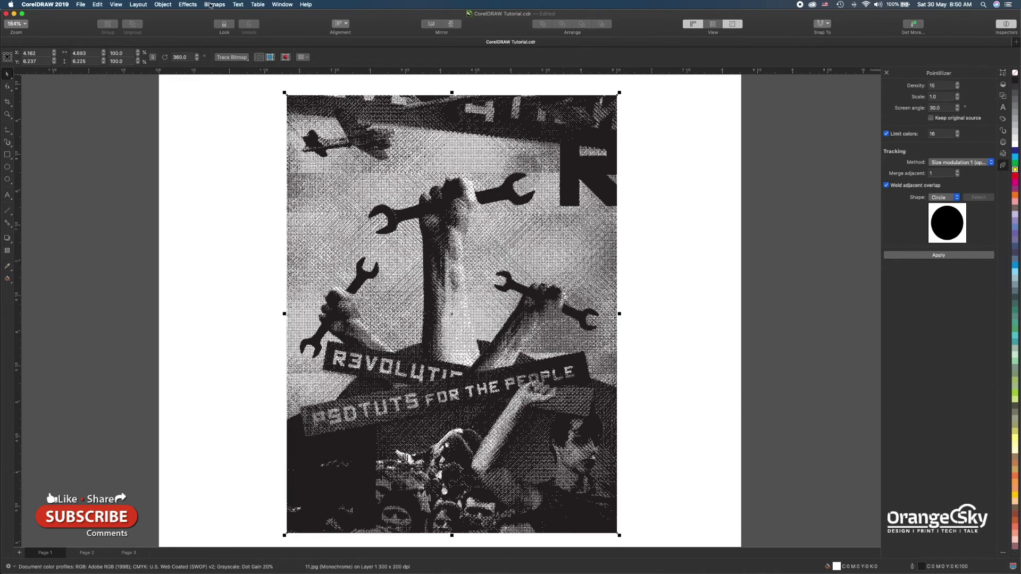
key(super+z)
Try converting the poster to 1-bit black and white with the Cardinality-Distribution method at reduced intensity, and undo it.
click(214, 4)
mouse_move(240, 54)
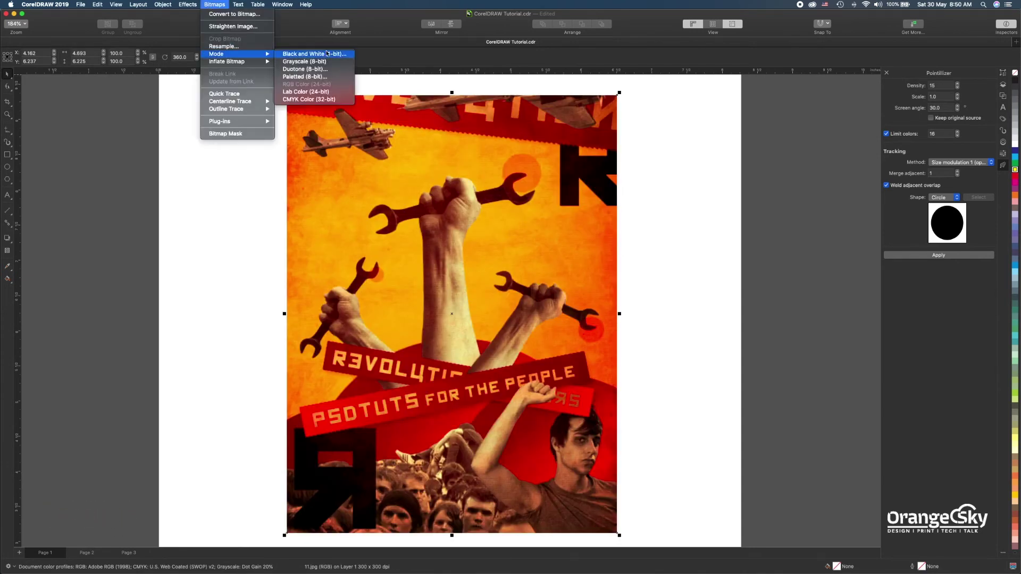
click(326, 54)
click(520, 182)
click(515, 190)
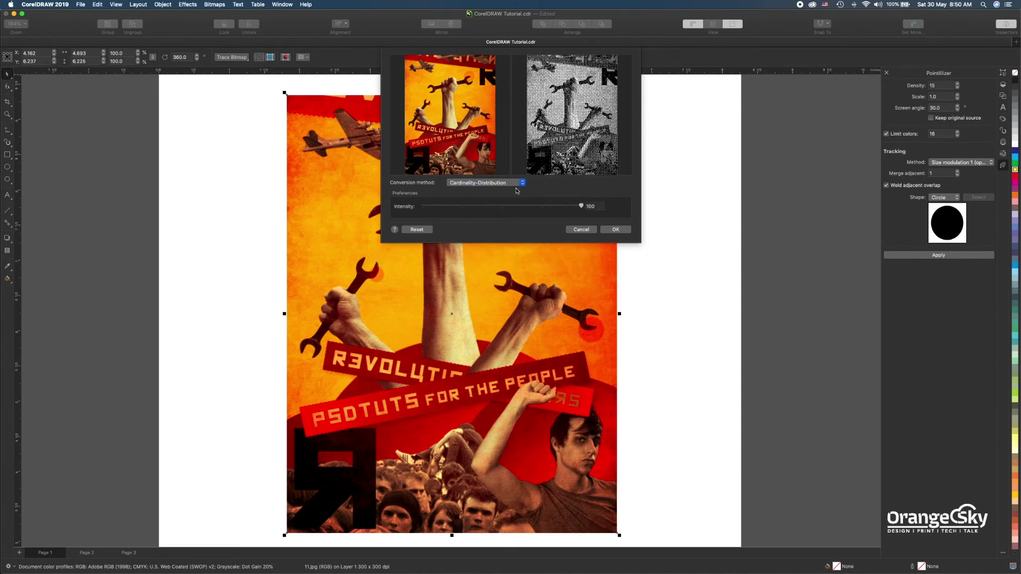
click(513, 206)
drag(513, 207, 440, 207)
click(623, 230)
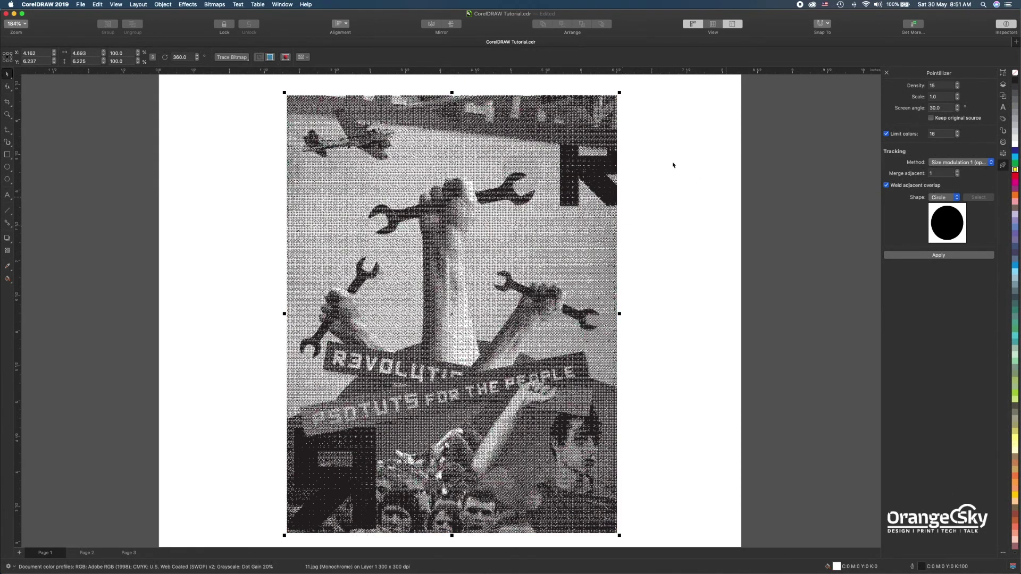
key(super+z)
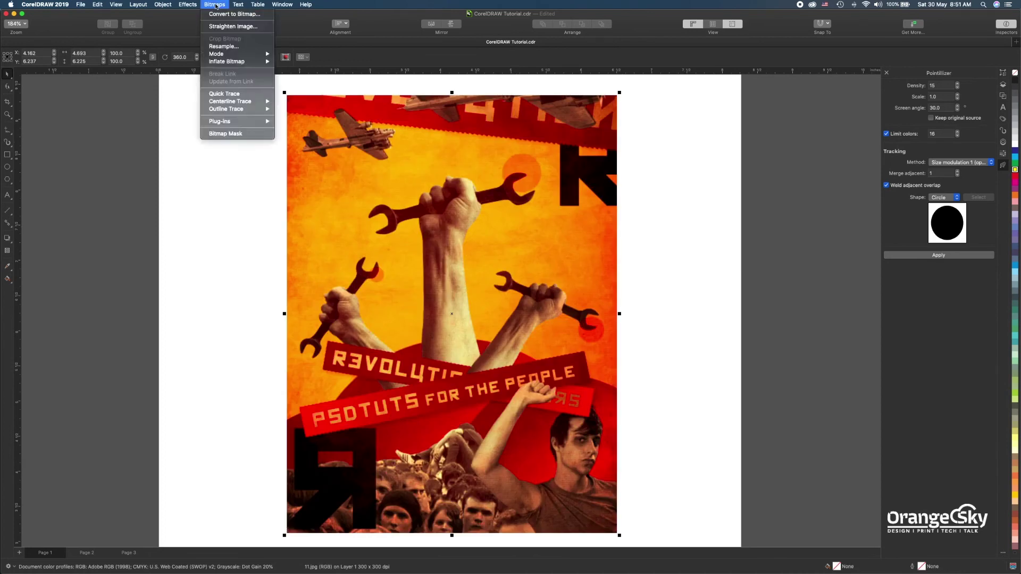
Try converting the poster to 8-bit grayscale, and undo the color mode change.
mouse_move(251, 54)
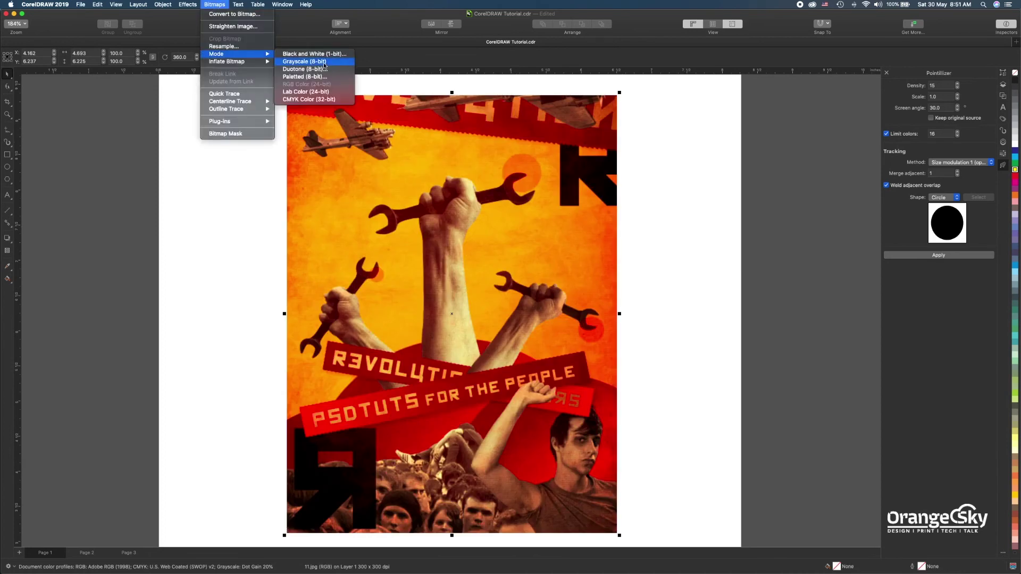
click(304, 61)
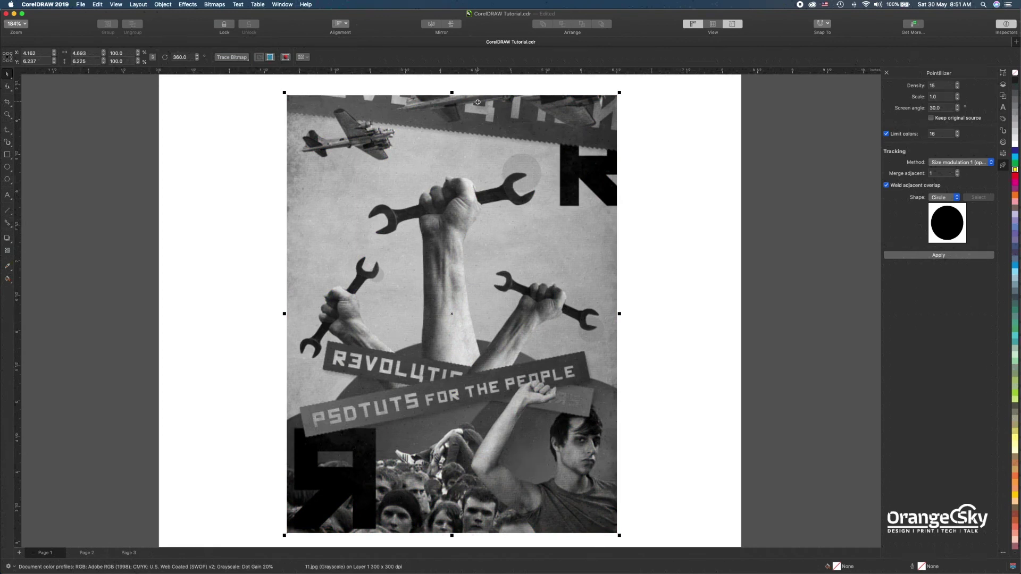
key(super+z)
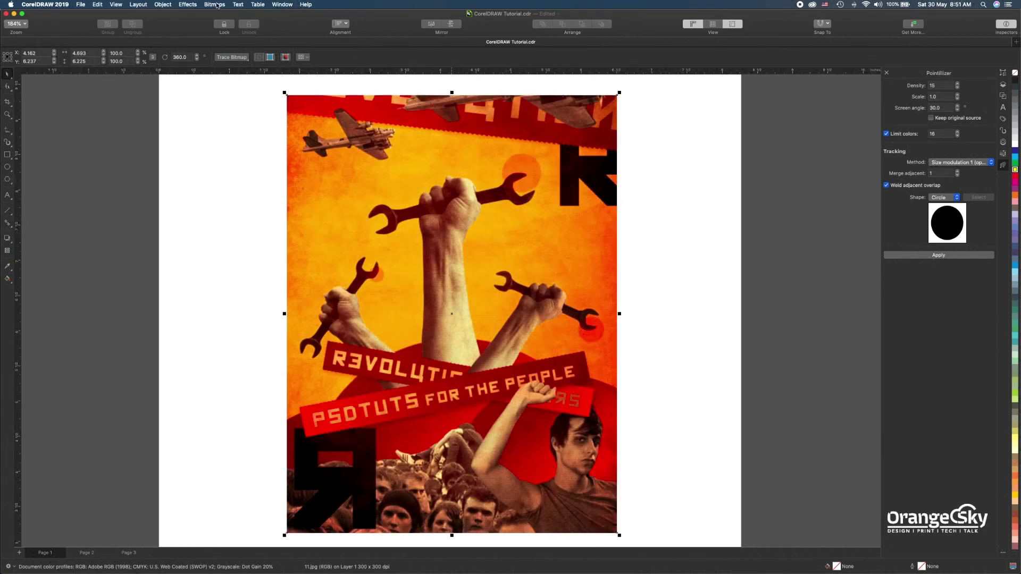
Delete the embedded Food Family flyer bitmap from the page.
click(216, 5)
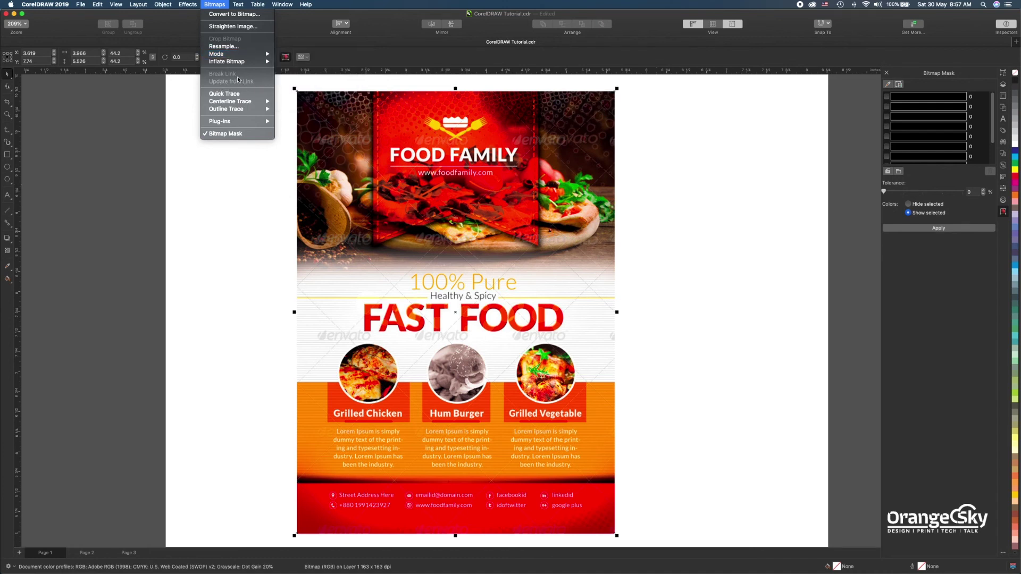
click(439, 134)
key(Delete)
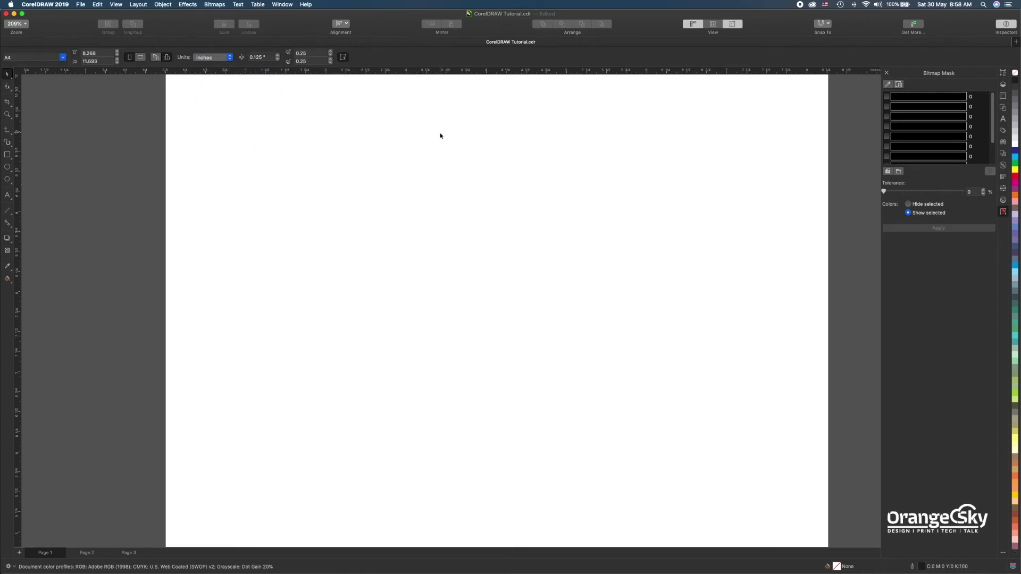
Import 02_Orange Design.jpg from the flyer folder as an externally linked image and place it about 2.45 by 3.41 inches on the page.
key(super+i)
click(511, 114)
click(494, 161)
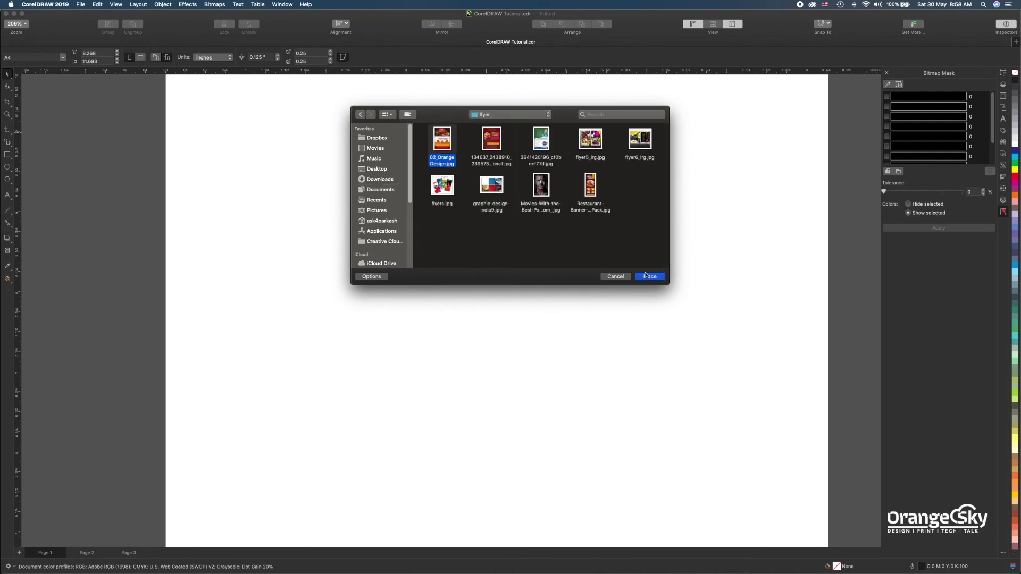
click(372, 277)
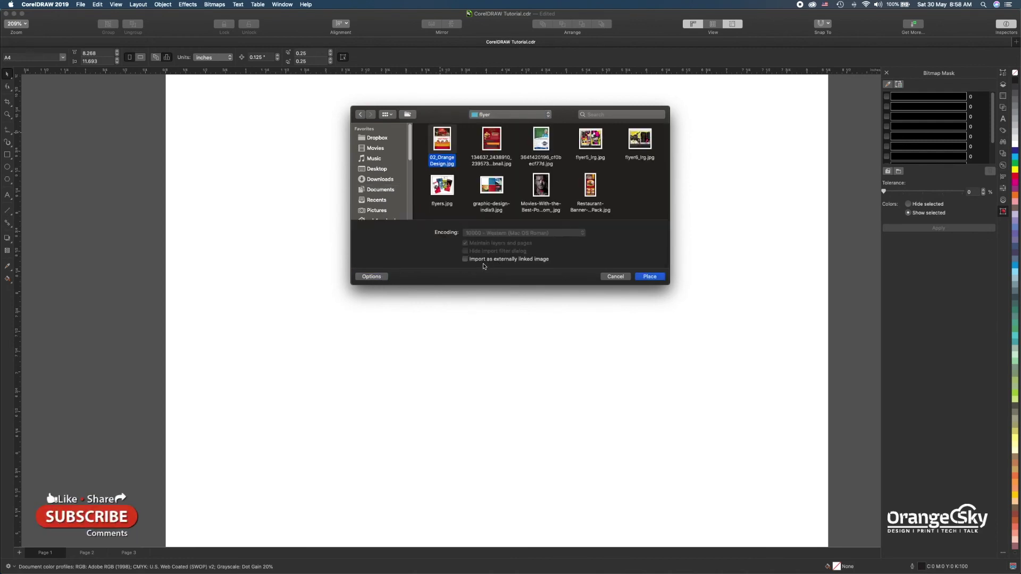
click(532, 260)
click(650, 277)
drag(326, 112, 528, 390)
key(shift+F2)
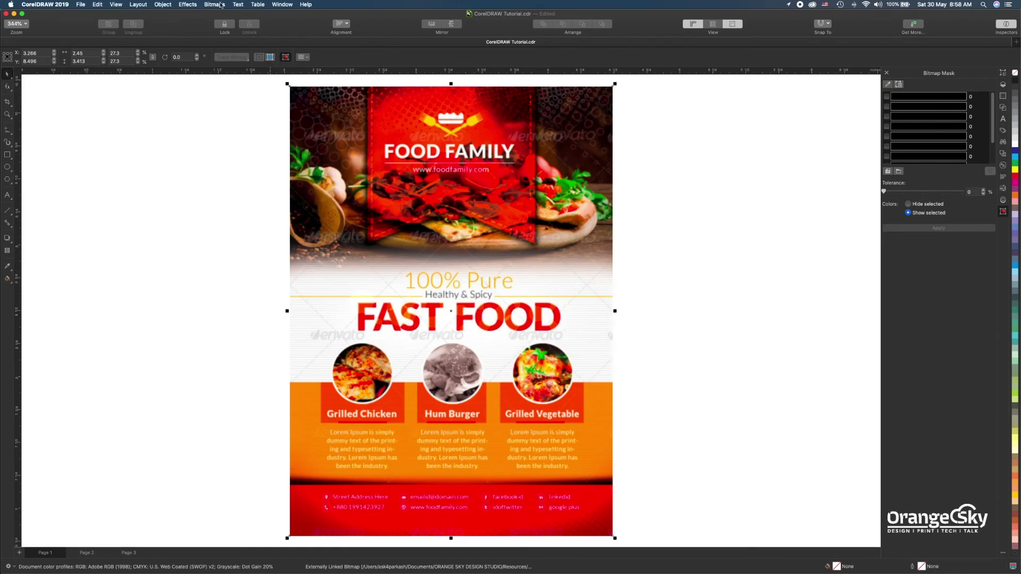
click(220, 5)
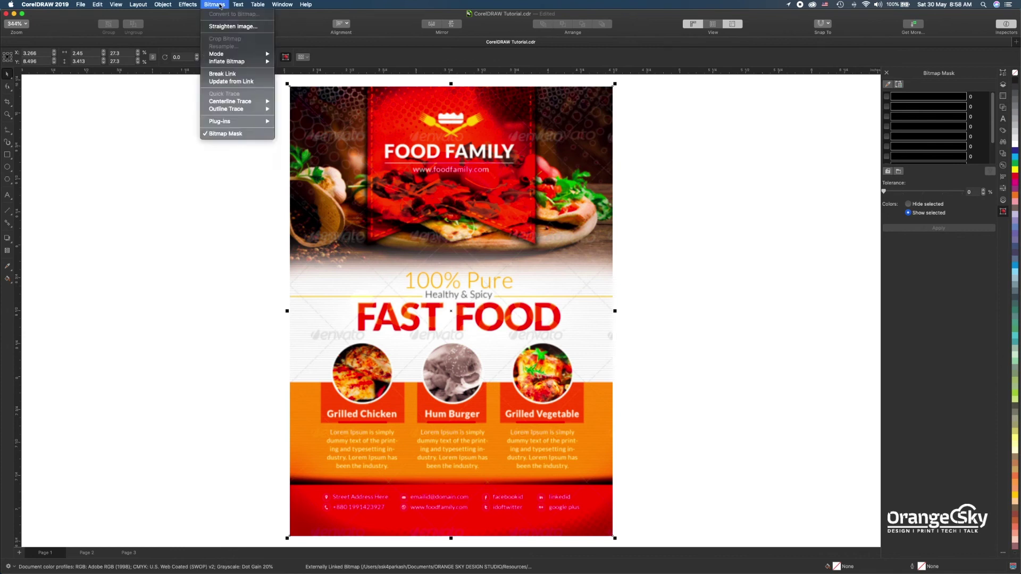
Break the external link of the Food Family flyer image so it is embedded in the document.
click(231, 74)
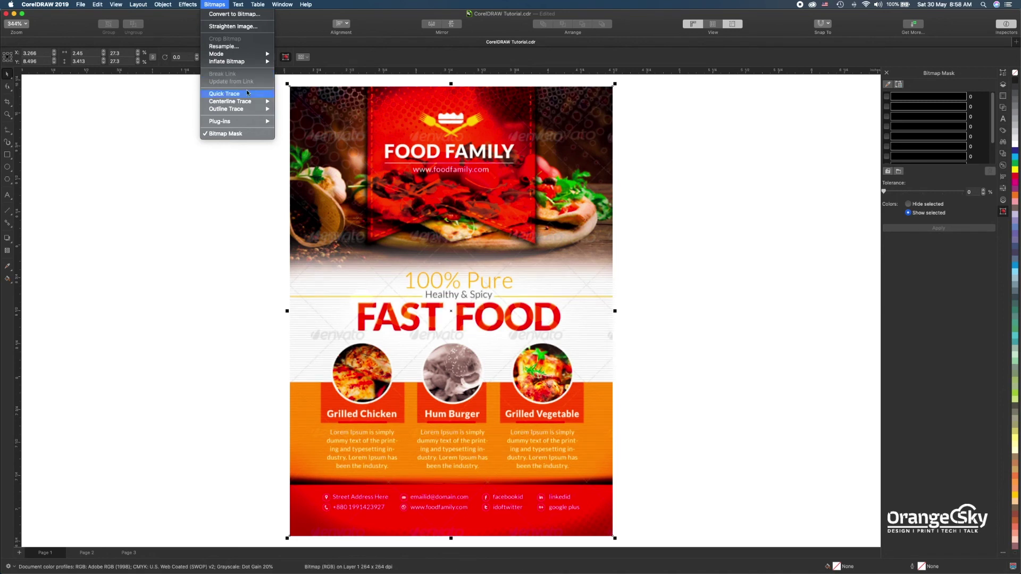
Try an Outline Trace of the flyer as Logo with smoothing 25, and undo the trace.
mouse_move(260, 102)
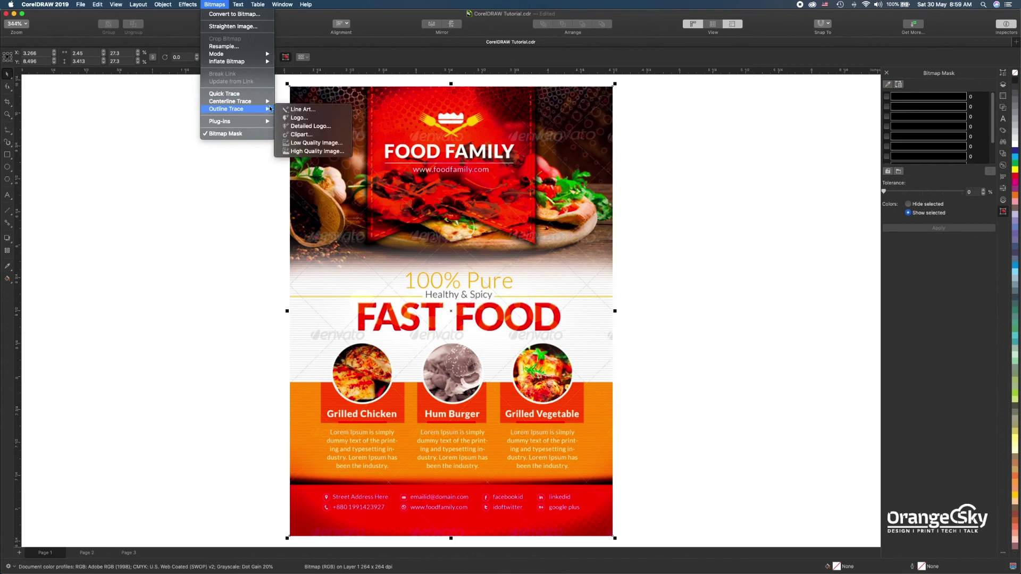
click(307, 120)
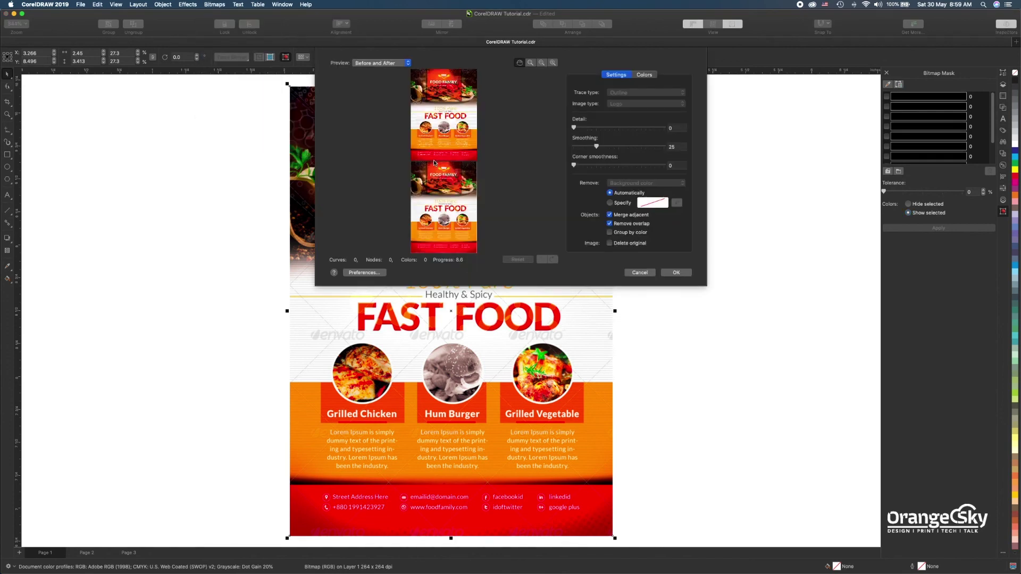
click(677, 272)
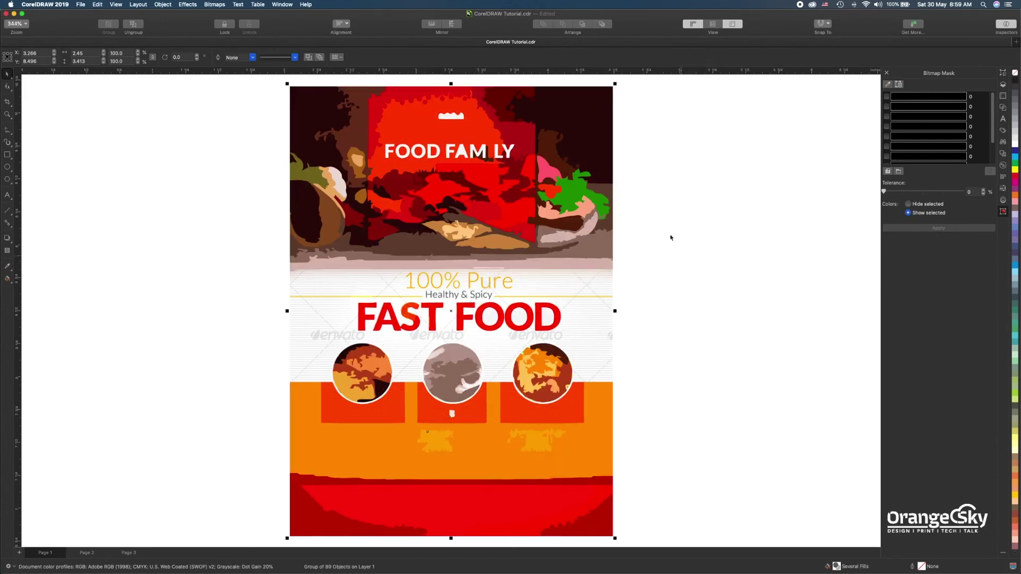
key(super+z)
click(214, 4)
click(404, 151)
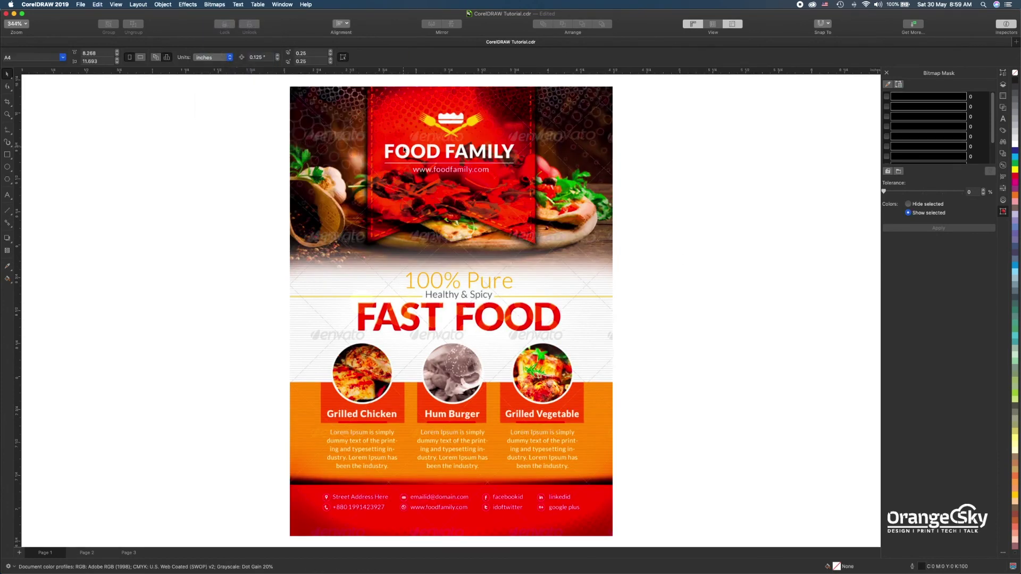
Try an Outline Trace of the flyer as High Quality Image, inspect the traced artwork, and undo the trace.
click(398, 116)
click(214, 5)
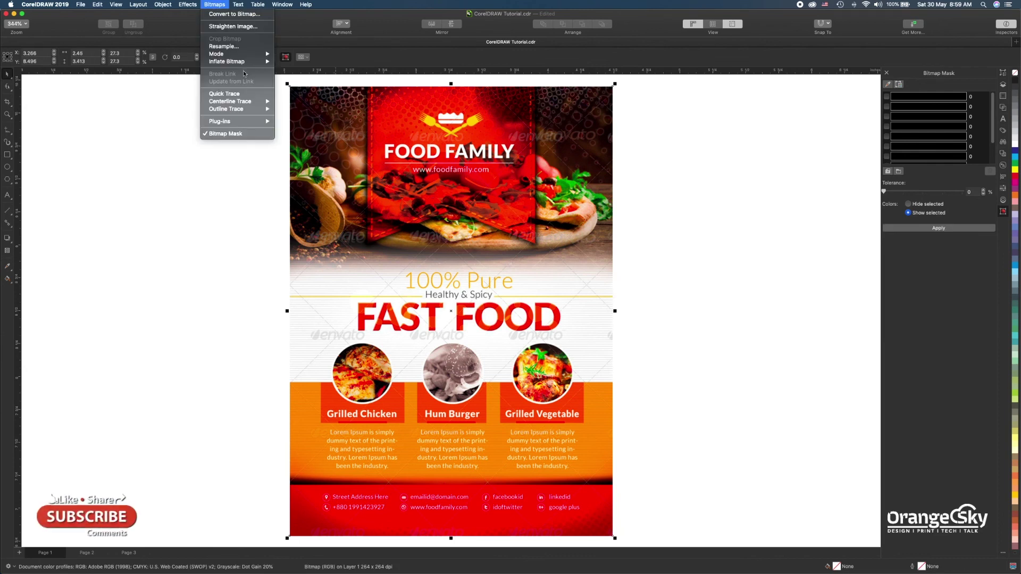
click(316, 151)
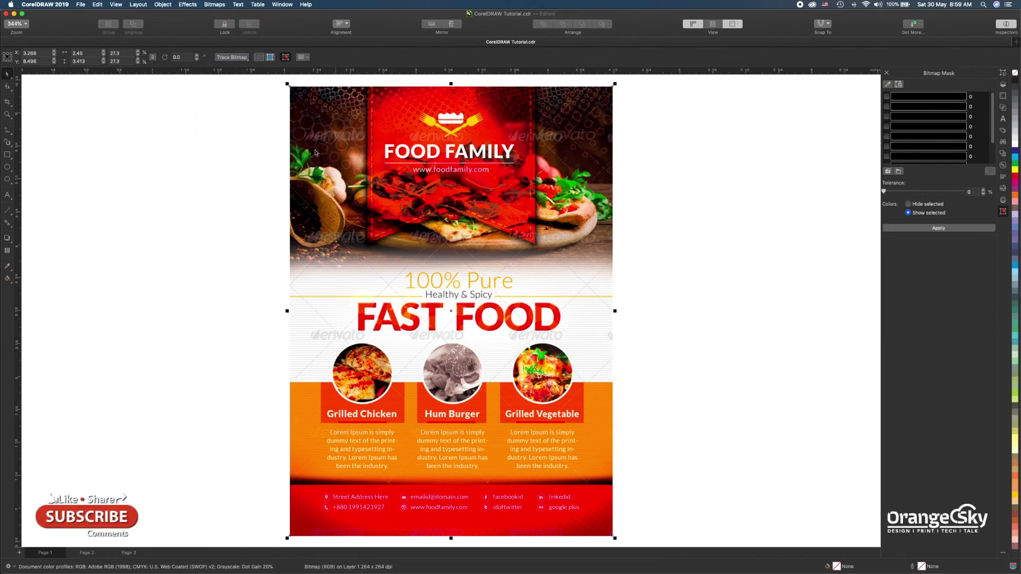
click(673, 273)
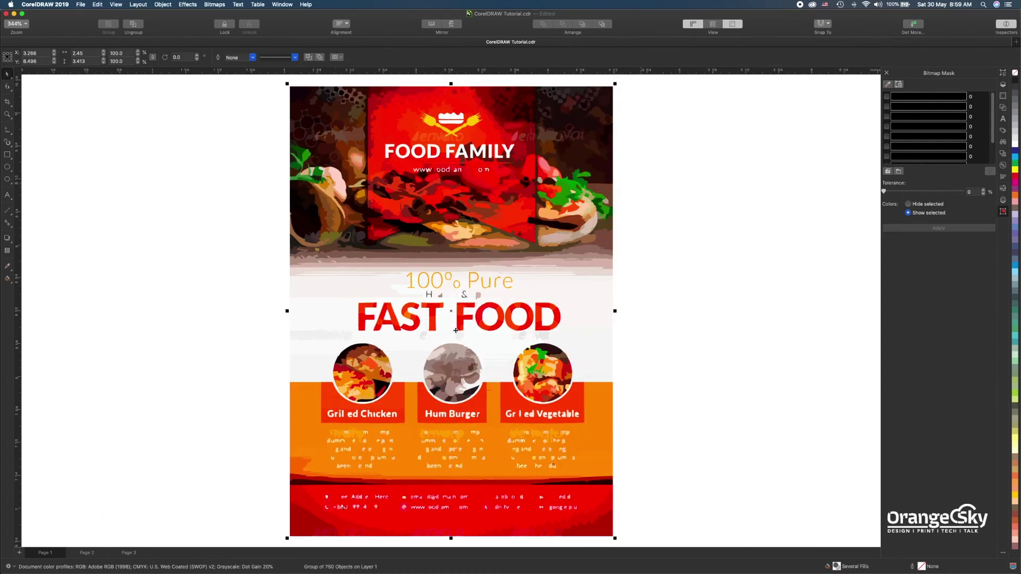
key(z)
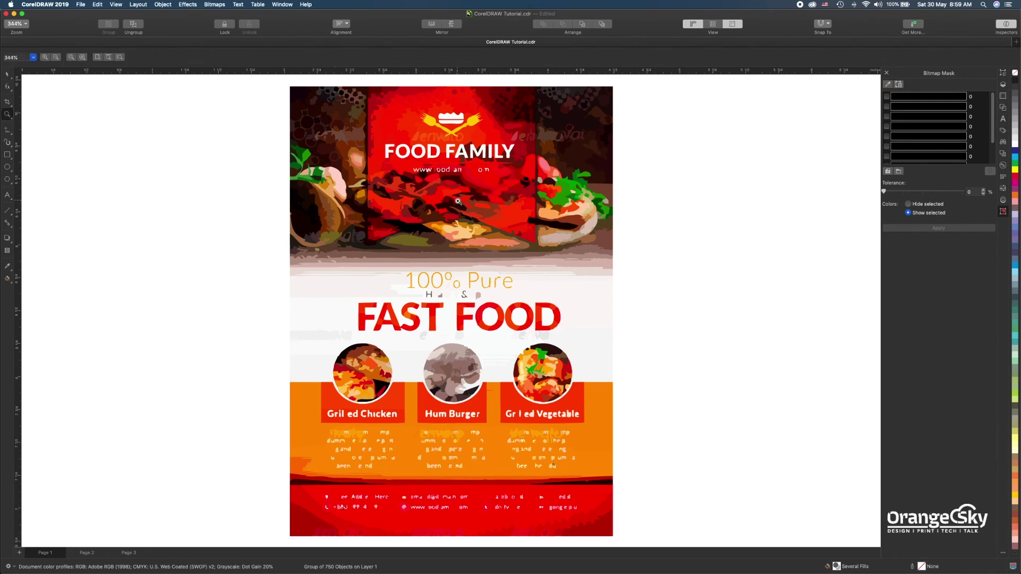
key(F3)
key(space)
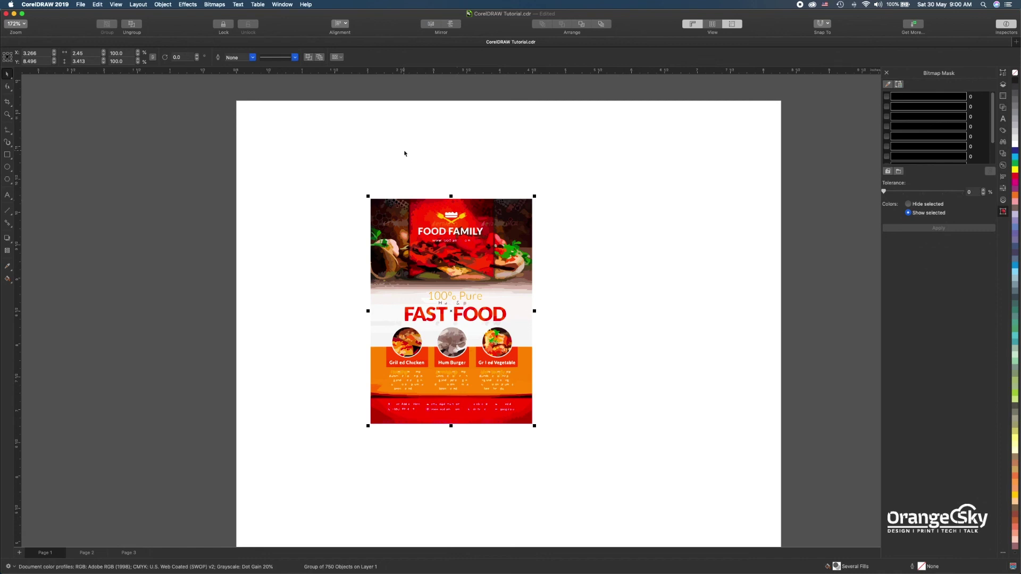
click(401, 177)
Turn the Bitmap Mask inspector off and back on.
click(215, 4)
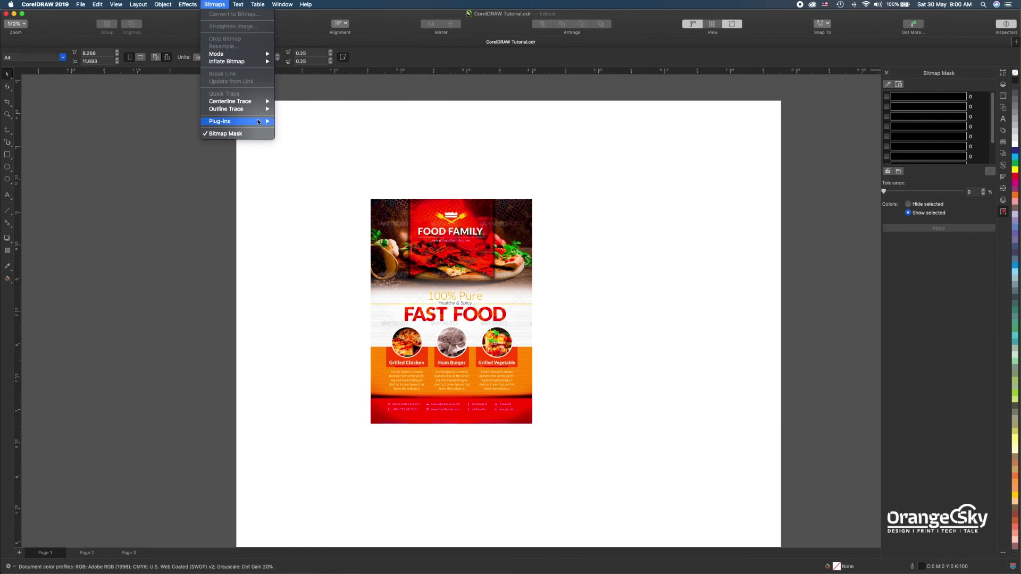
mouse_move(259, 124)
click(223, 134)
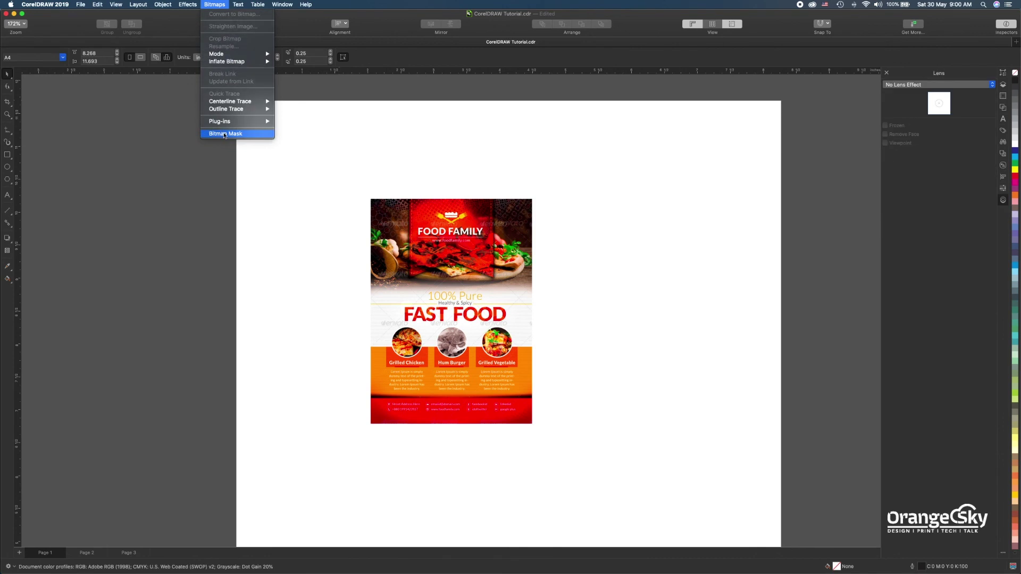
click(225, 134)
Move the flyer slightly upward on the page to about X 3.182, Y 8.956 inches.
drag(513, 201, 508, 170)
key(z)
drag(355, 160, 534, 396)
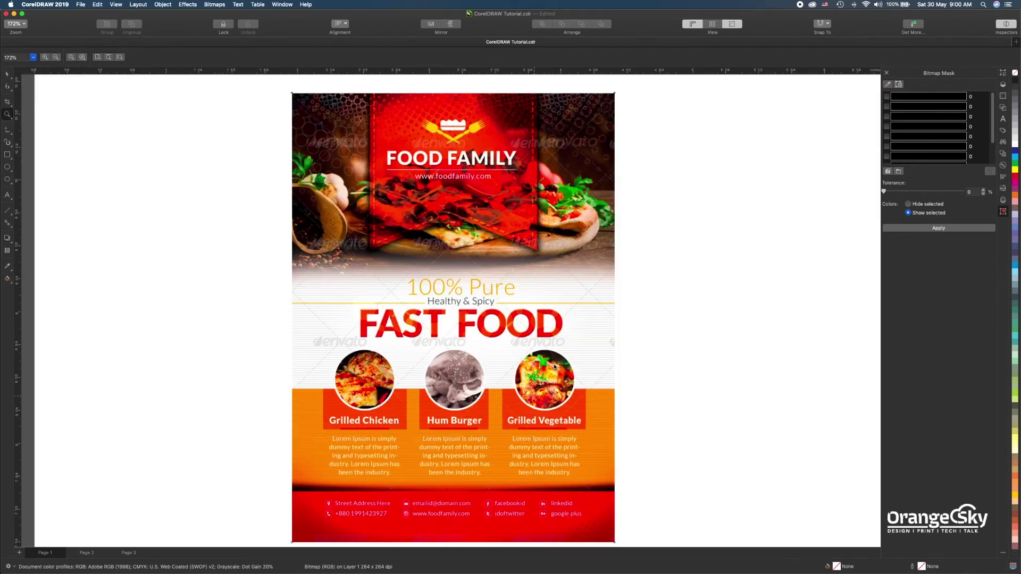
click(7, 75)
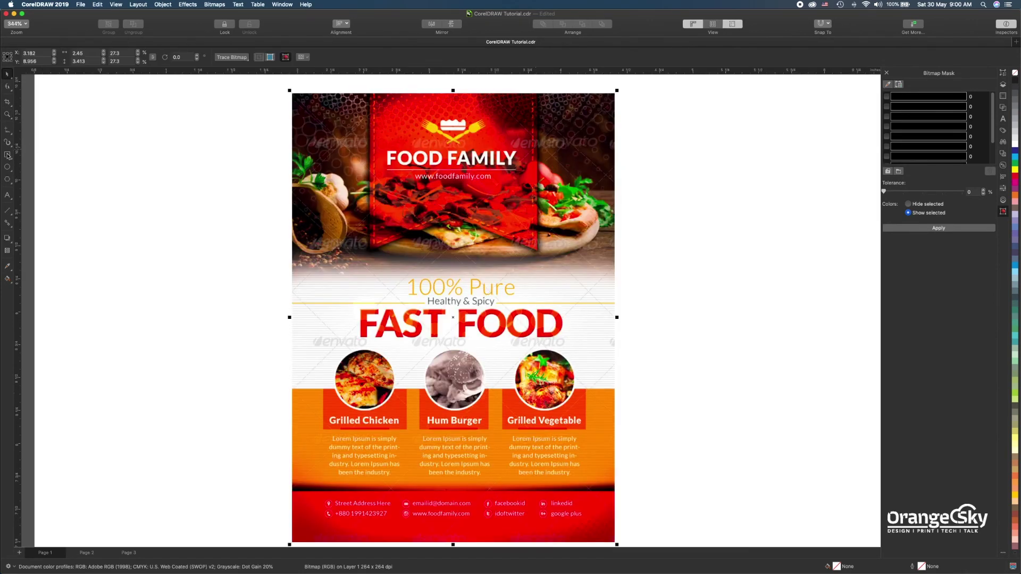
Draw a cyan-filled rectangle about 2.64 by 2.55 inches across the flyer and send it to the back of the page.
mouse_move(274, 166)
mouse_down()
mouse_move(287, 215)
mouse_move(622, 500)
mouse_up()
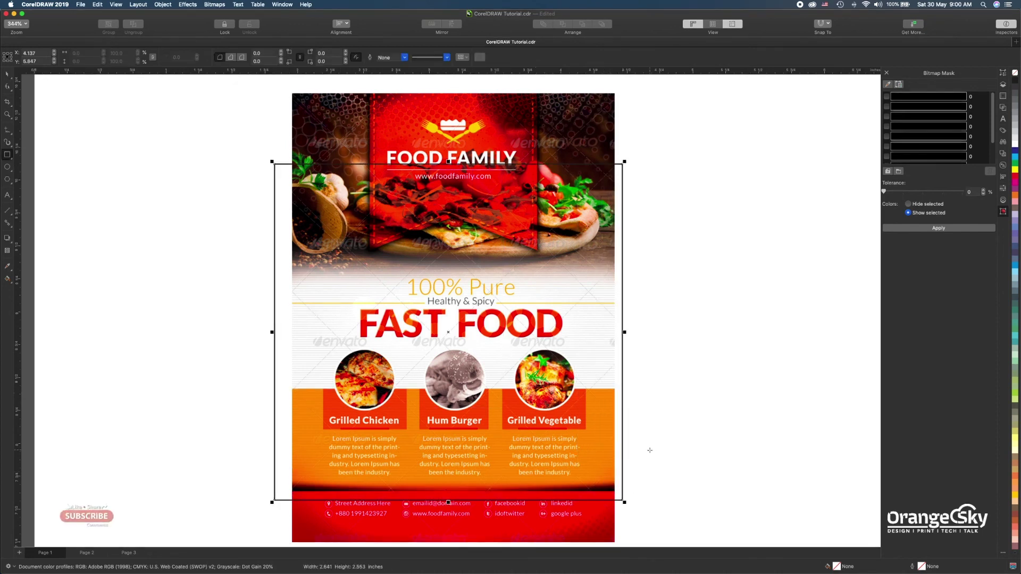
click(1015, 158)
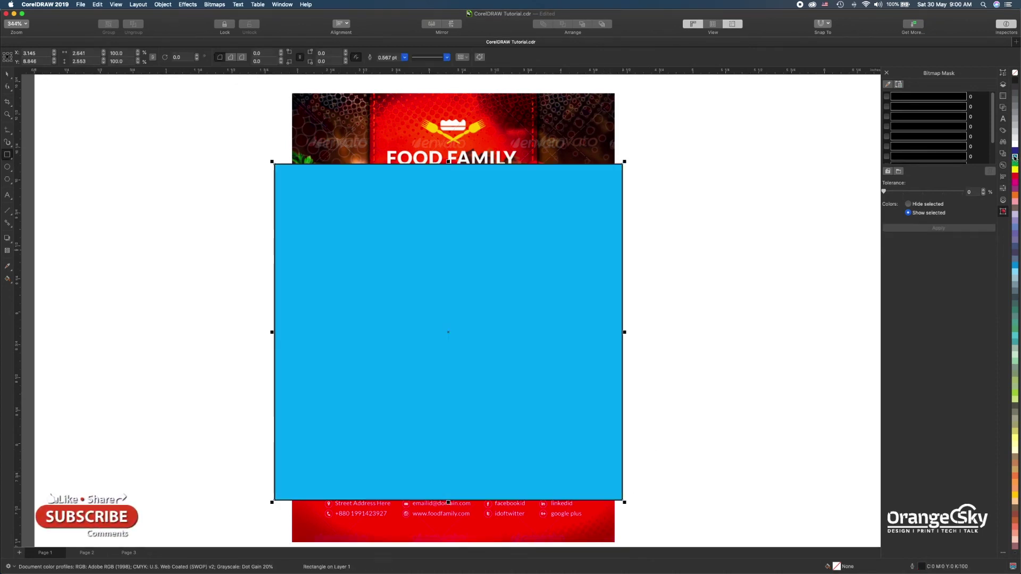
right_click(566, 203)
mouse_move(612, 257)
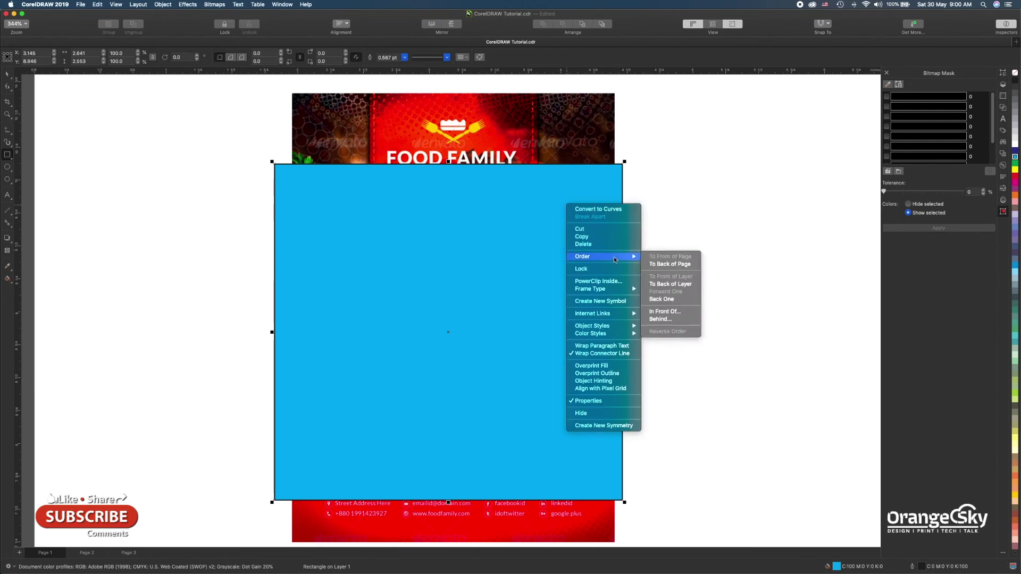
click(665, 263)
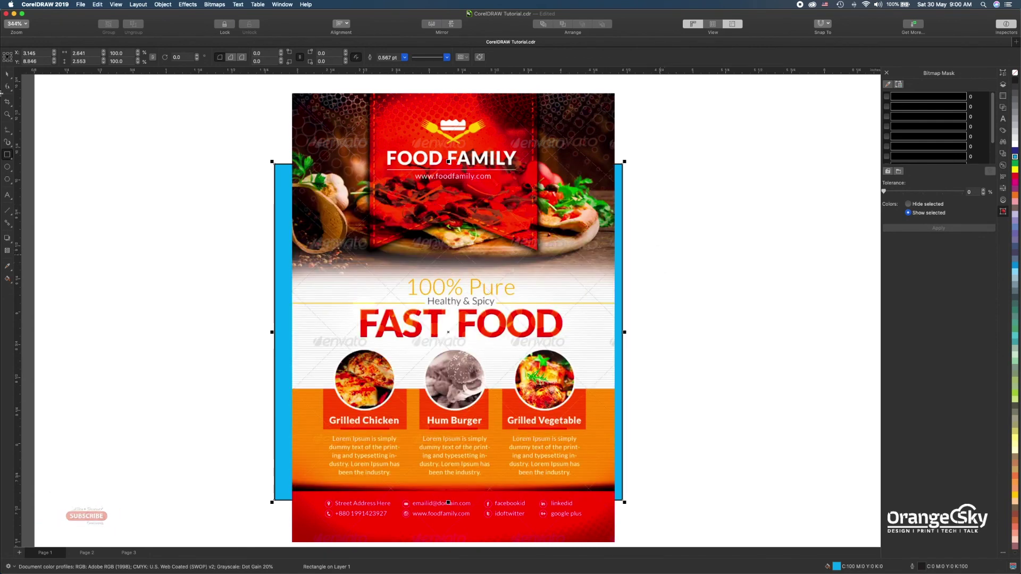
Apply a bitmap mask to the flyer that hides the white sampled from its middle band at 48% tolerance.
click(591, 220)
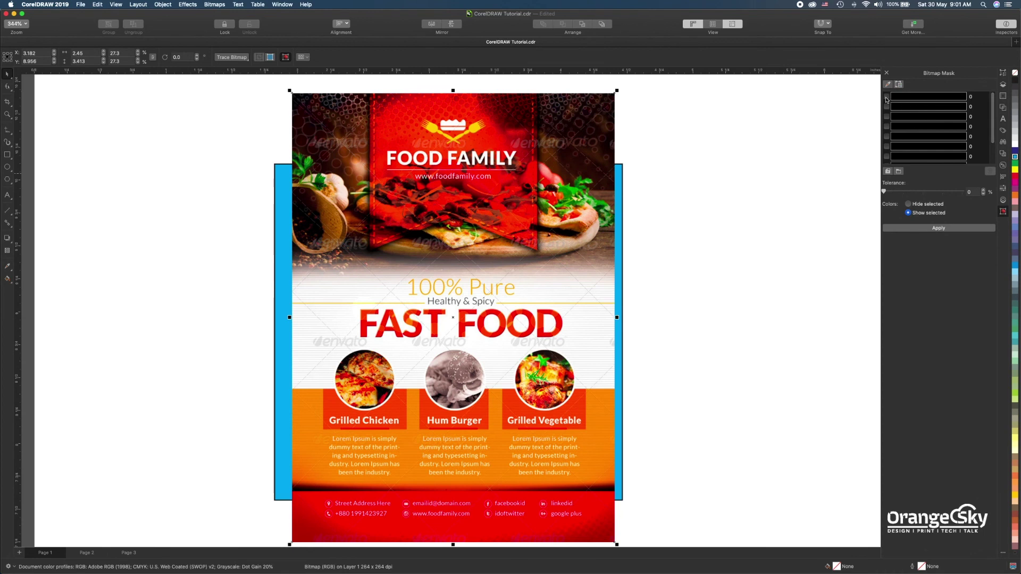
click(909, 204)
drag(884, 192, 921, 193)
click(889, 85)
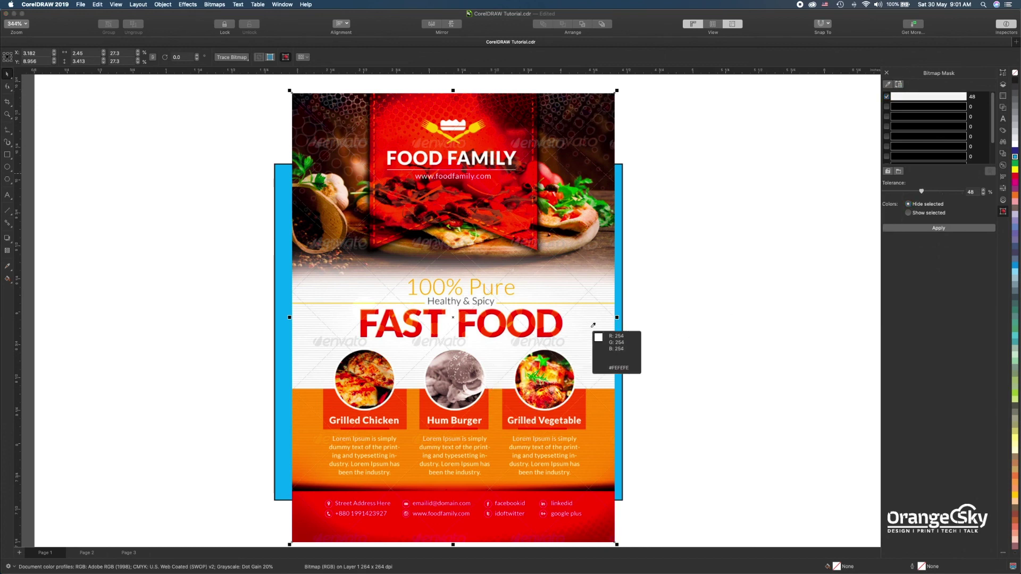
click(542, 292)
click(946, 229)
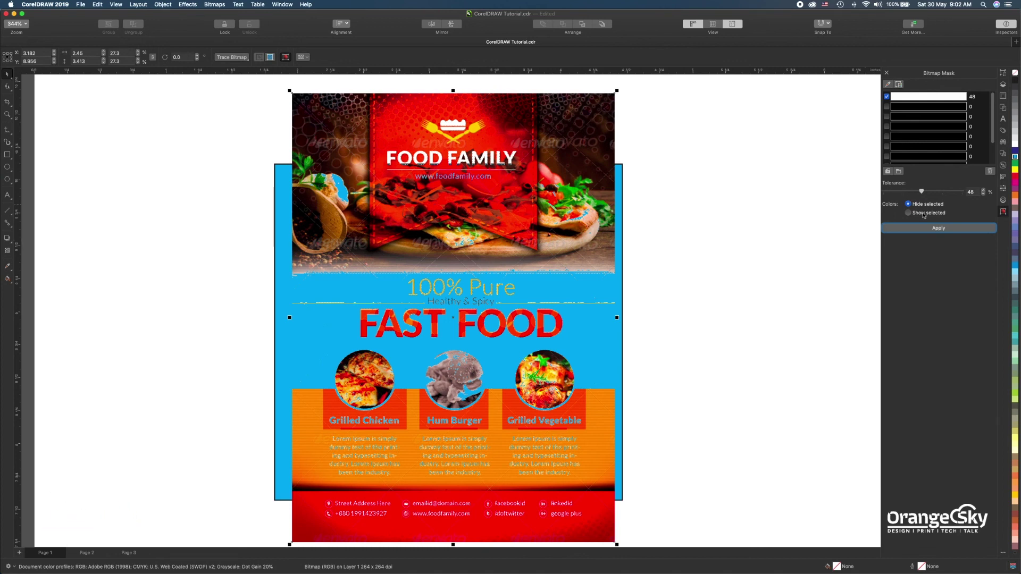
click(214, 5)
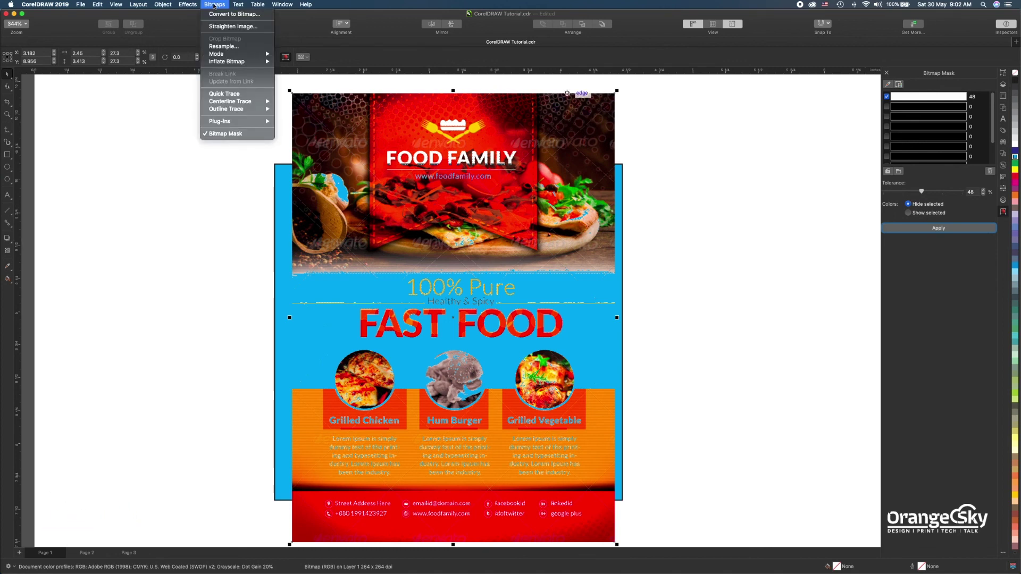